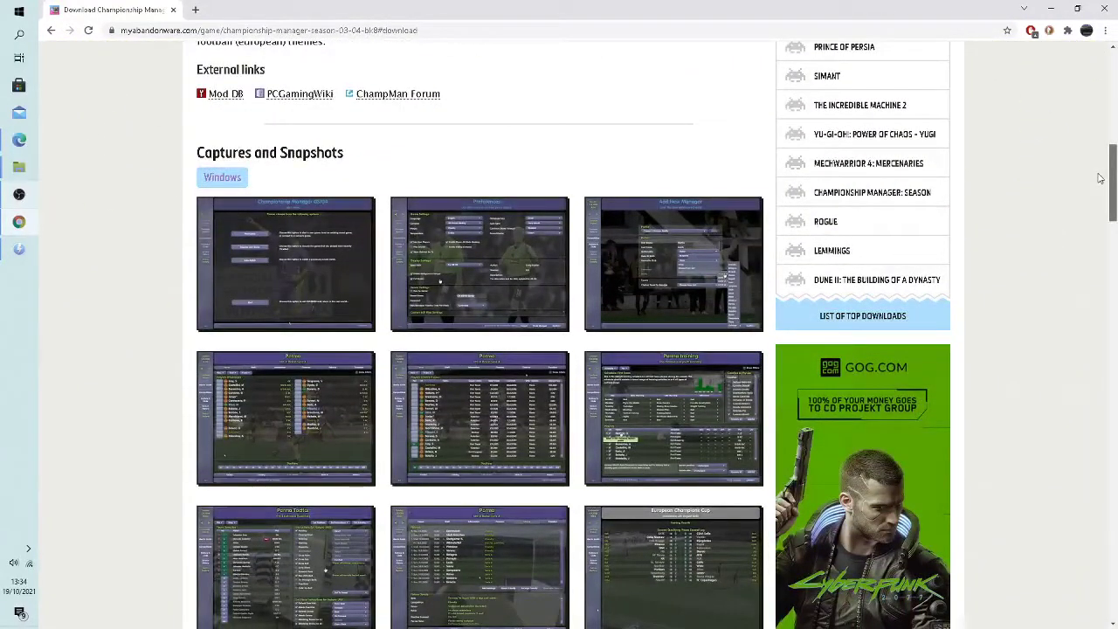
Scroll the Championship Manager: Season 03/04 page and jump to its download section.
scroll(1100, 178, up, 10)
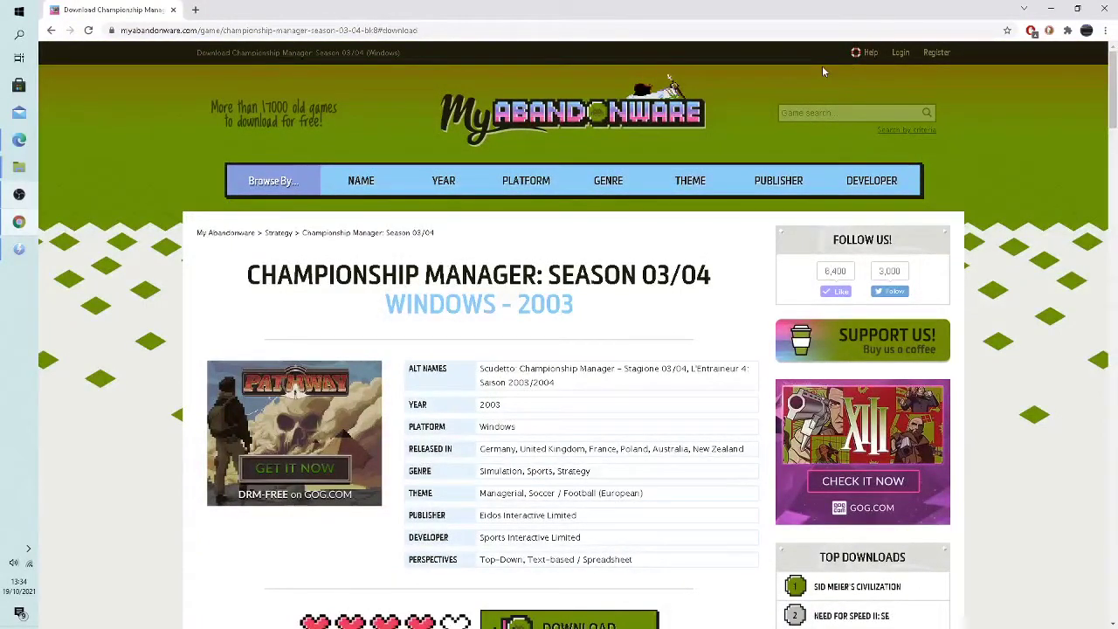
scroll(511, 313, down, 6)
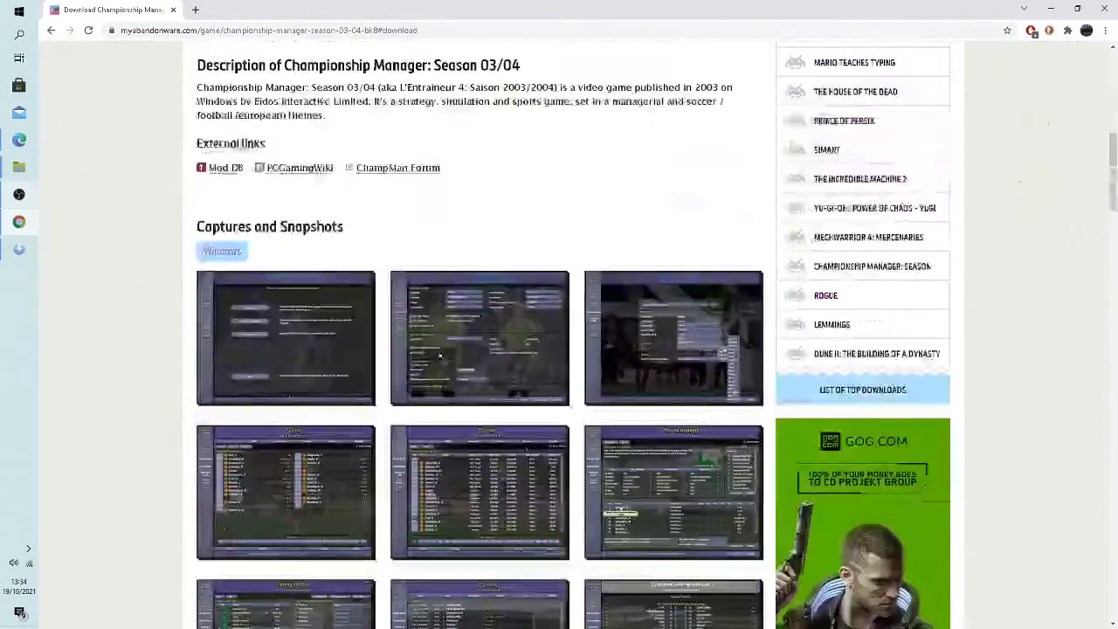
scroll(511, 313, up, 2)
scroll(511, 313, up, 4)
scroll(511, 312, down, 9)
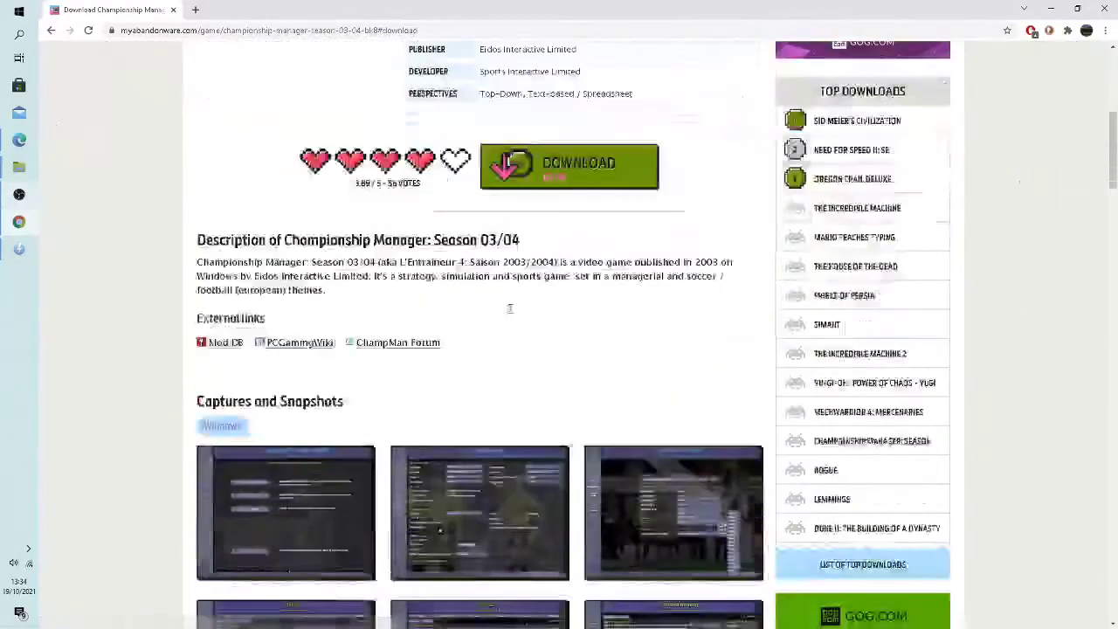
scroll(510, 305, up, 9)
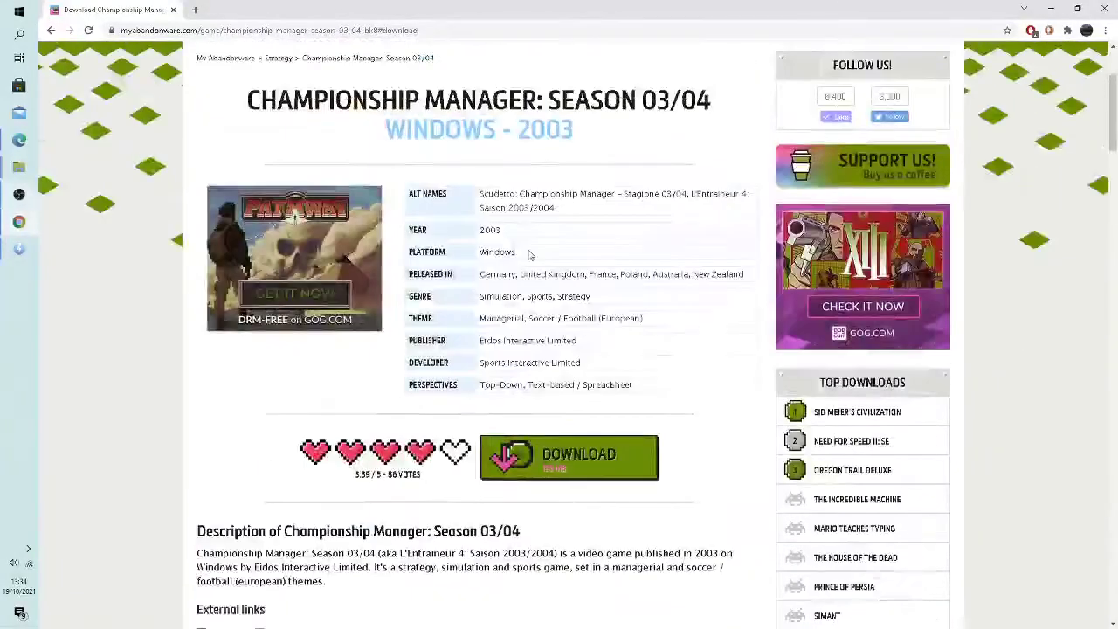
click(533, 461)
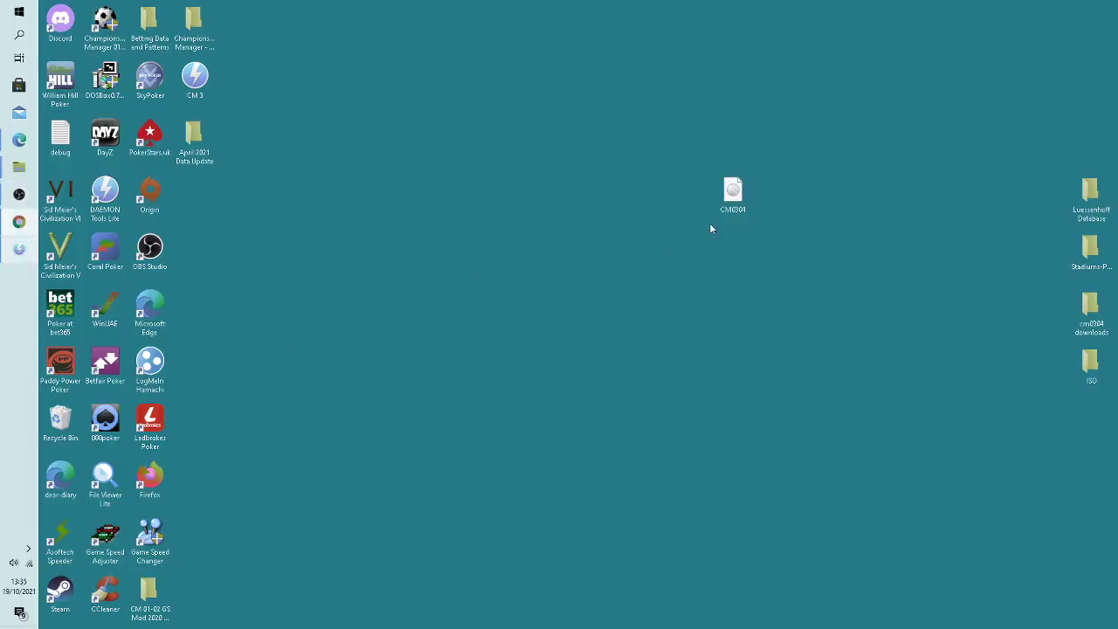
Move the CM0304 disc image lower and left on the desktop, then deselect it.
drag(733, 194, 703, 259)
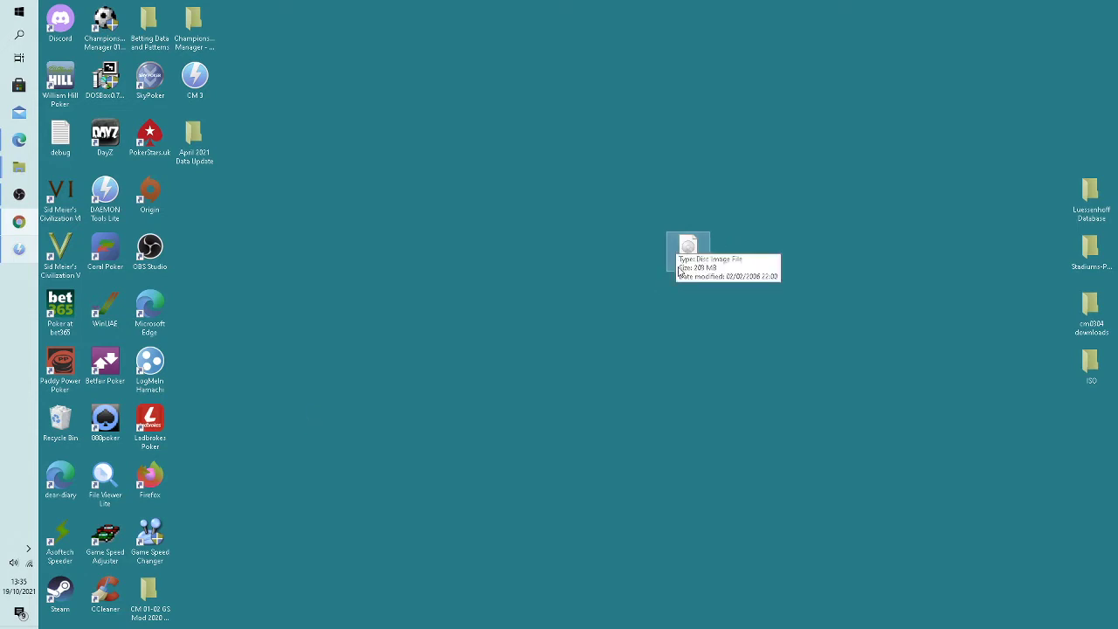
mouse_move(11, 142)
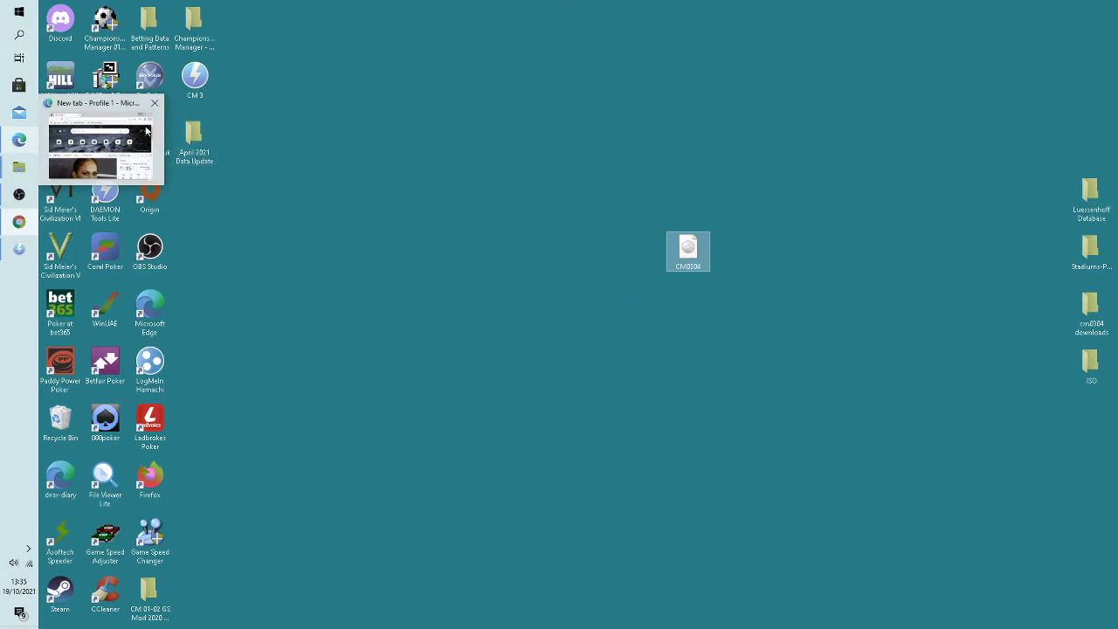
click(380, 235)
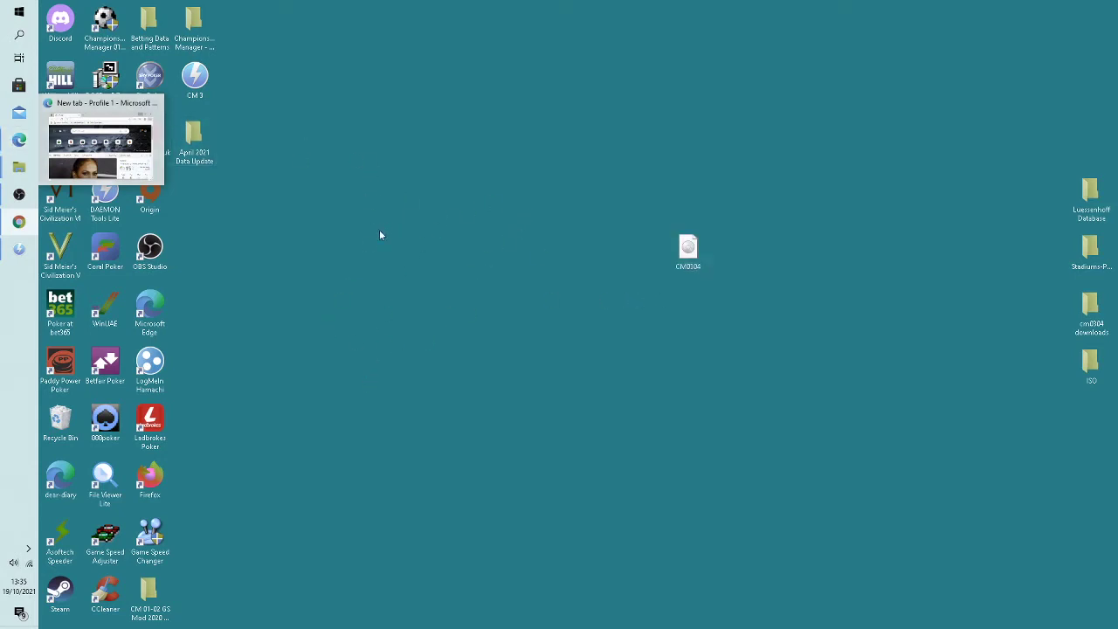
Mount the CM0304 image, run its setup and minimize the DVD Drive (K:) window.
double_click(686, 252)
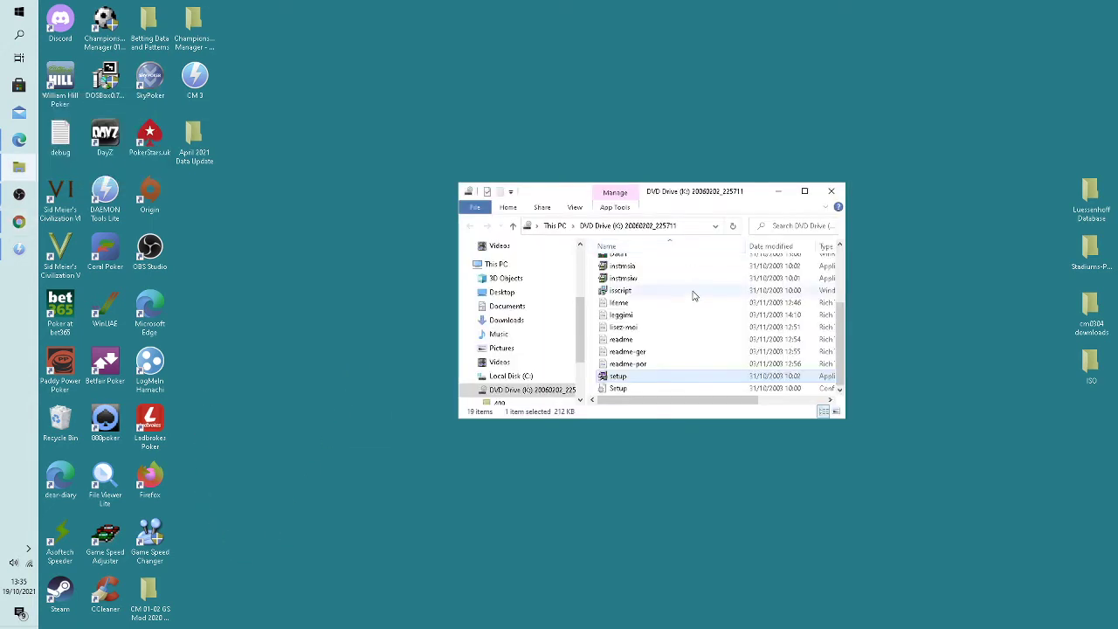
scroll(693, 296, up, 3)
scroll(693, 296, down, 3)
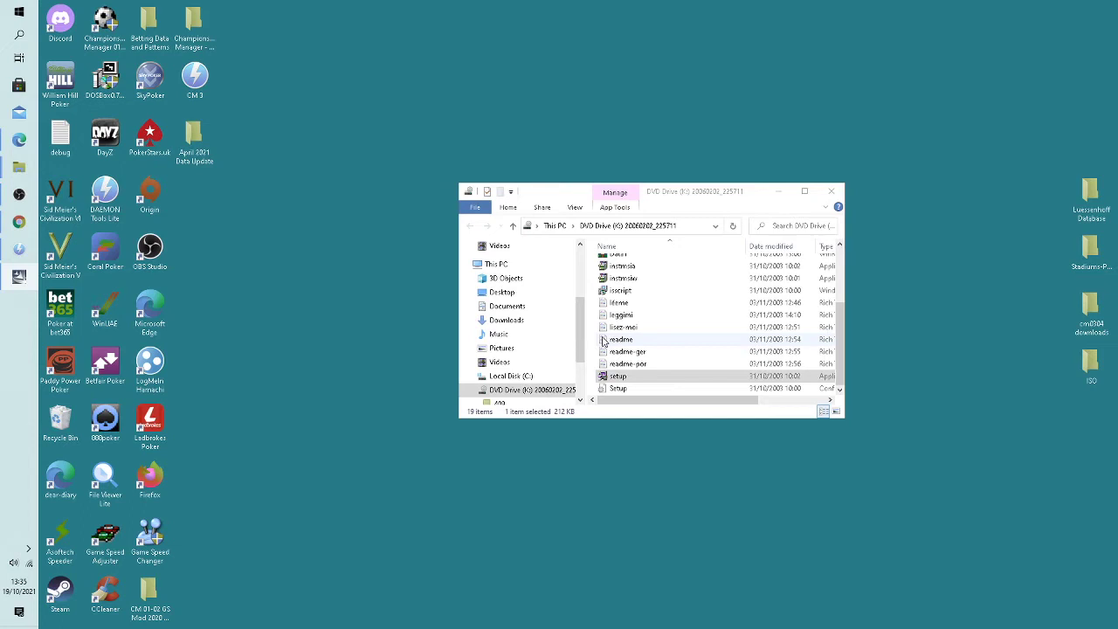
click(779, 191)
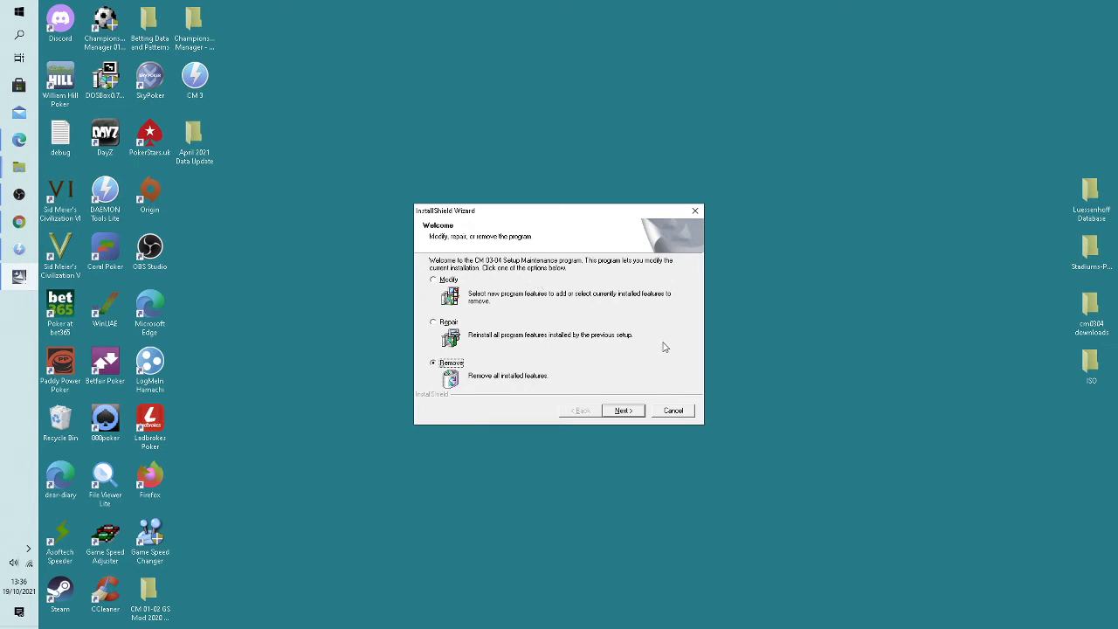
Cancel the CM 03-04 maintenance wizard, confirm Exit Setup with Yes, and click Finish.
click(672, 411)
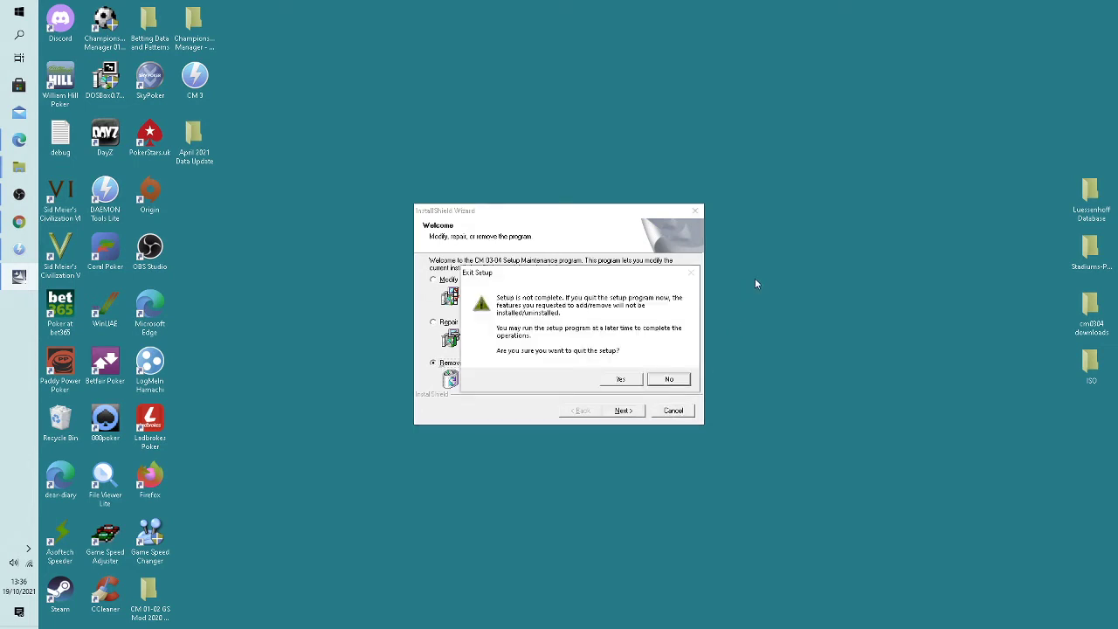
click(620, 381)
click(622, 391)
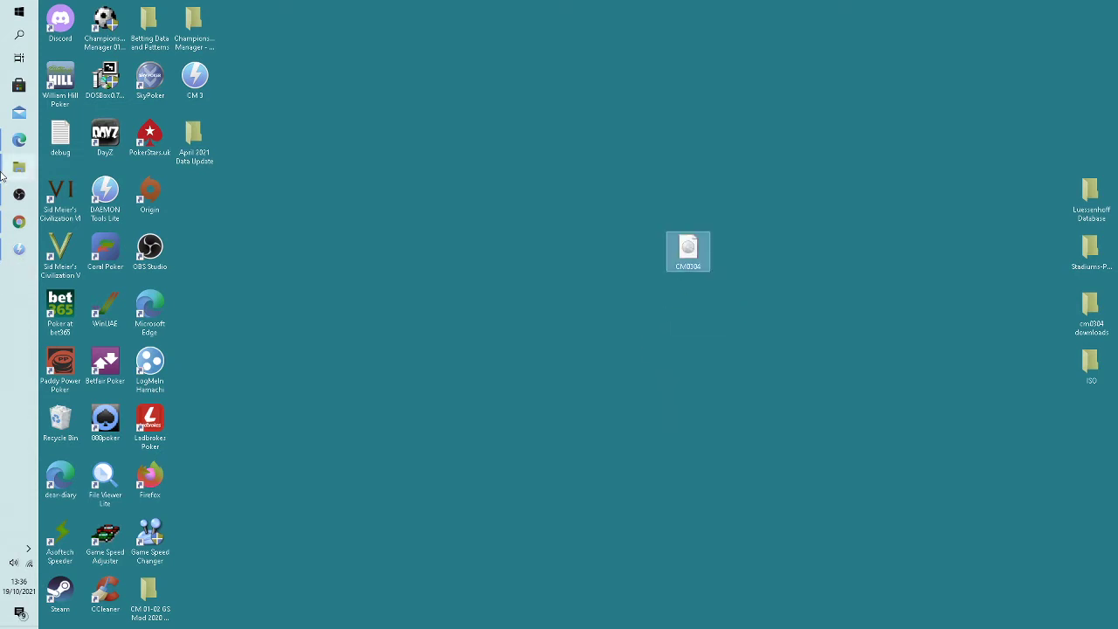
Open the Start menu's app list and scroll through the installed apps.
mouse_move(11, 166)
click(19, 10)
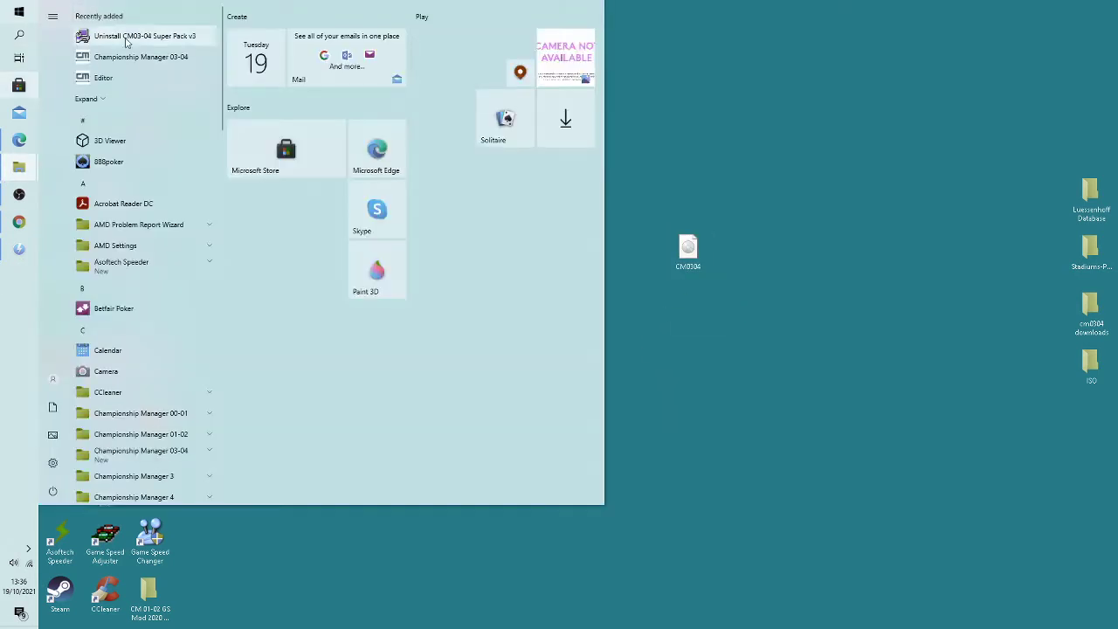
scroll(130, 144, down, 5)
scroll(129, 144, down, 3)
scroll(129, 144, up, 3)
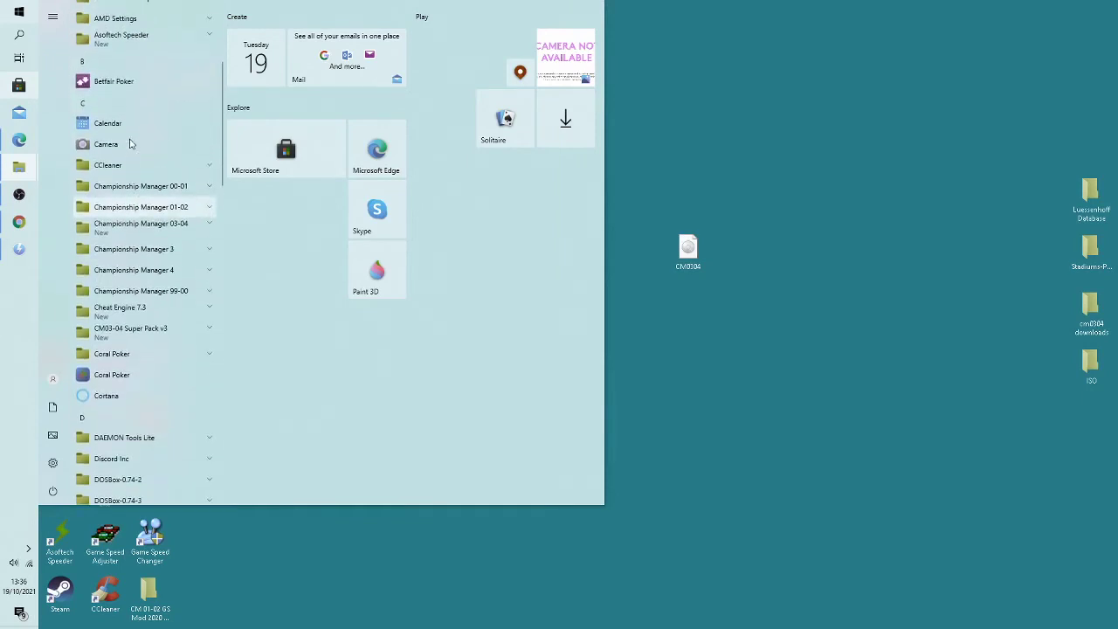
Open Documents in File Explorer, view Local Disk (C:), then close the window.
click(65, 412)
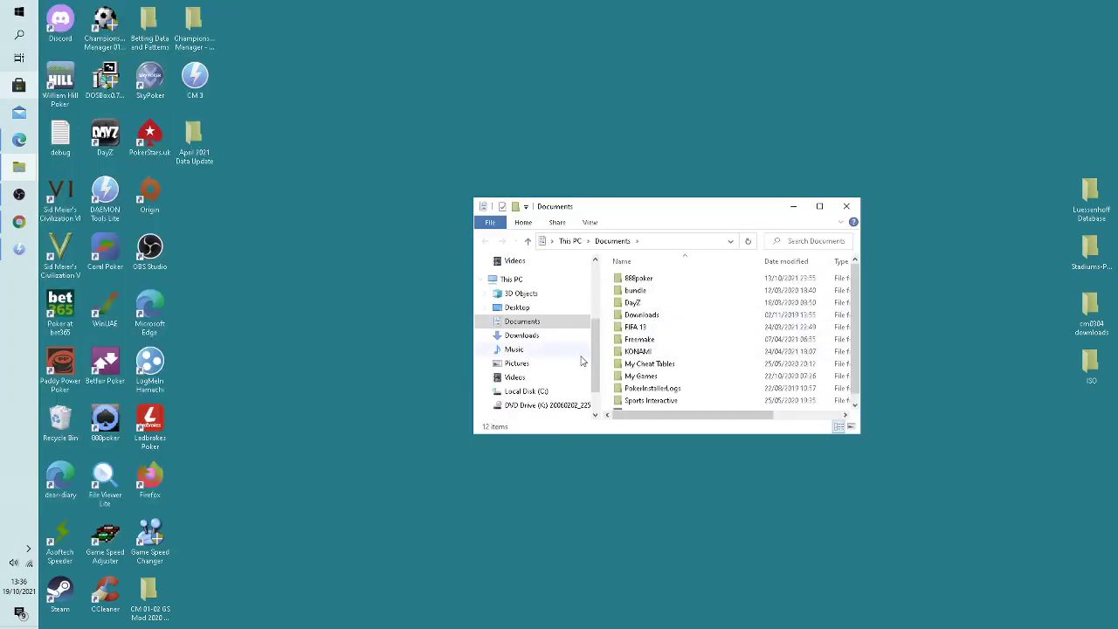
click(552, 390)
drag(753, 201, 440, 97)
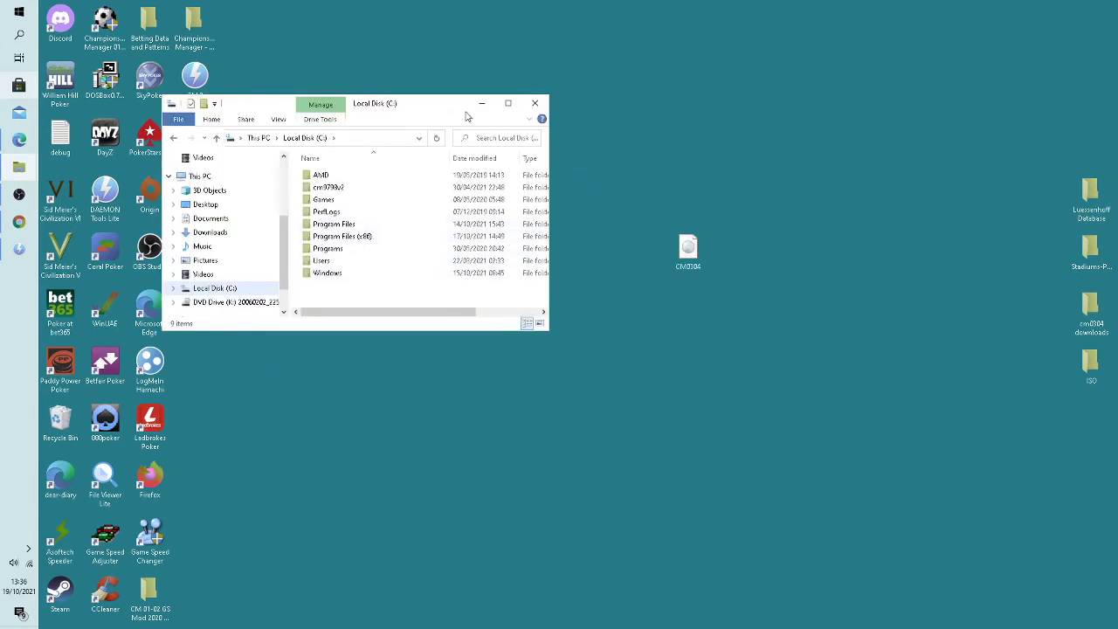
click(535, 103)
Reopen the Start menu to the Recently added Championship Manager 03-04 entries.
click(18, 11)
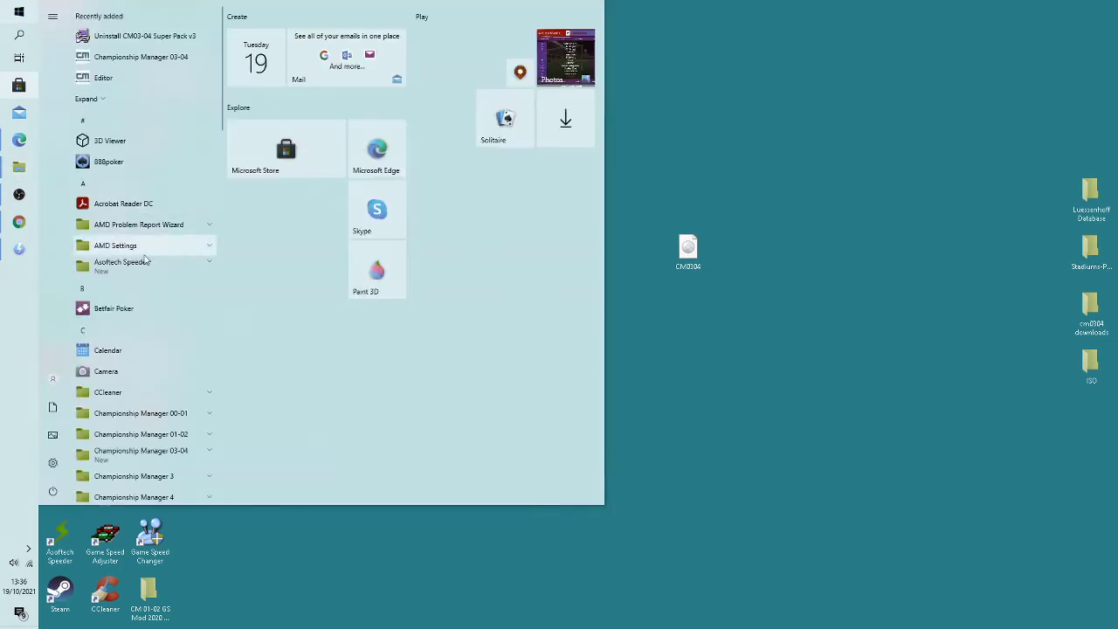
scroll(146, 255, down, 5)
mouse_move(43, 281)
key(super)
key(super)
mouse_move(56, 411)
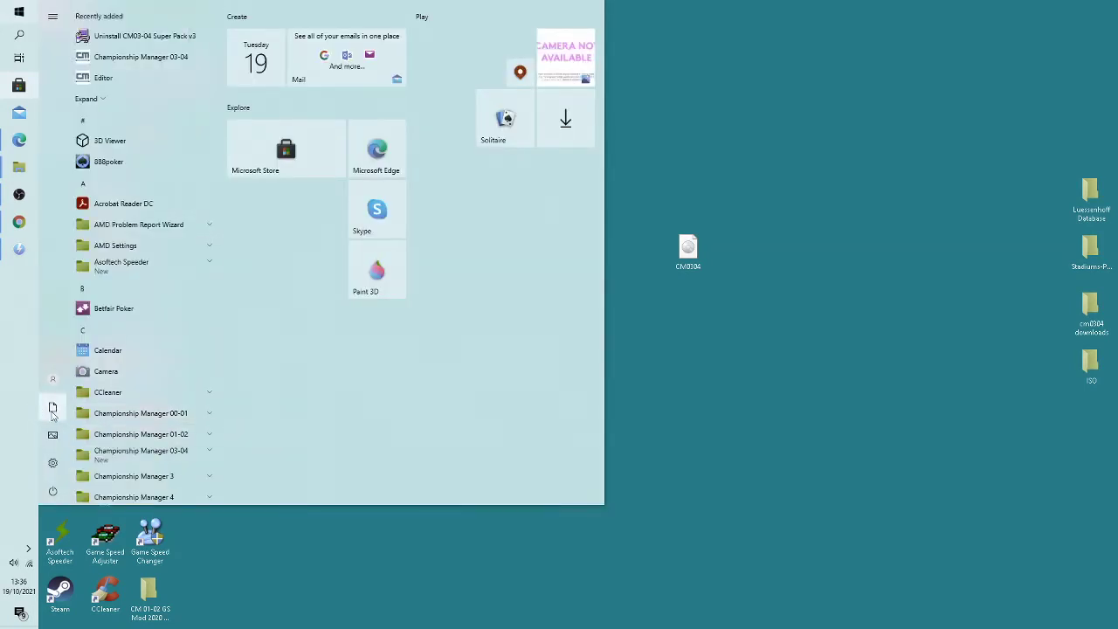
Open File Explorer and navigate to Local Disk (C:) > Program Files (x86).
click(54, 408)
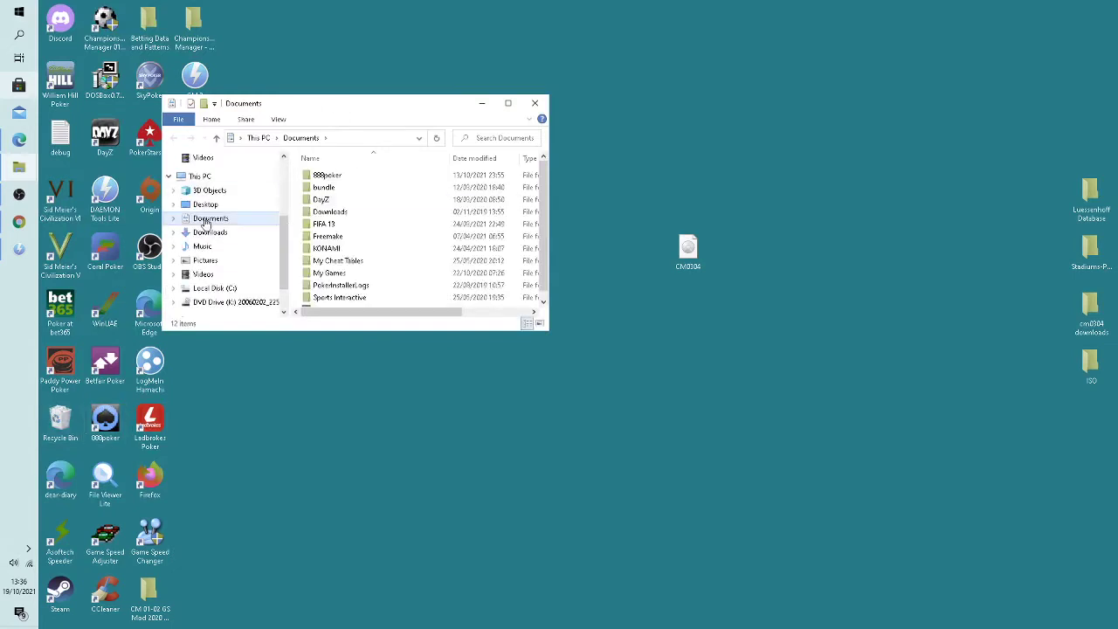
click(215, 242)
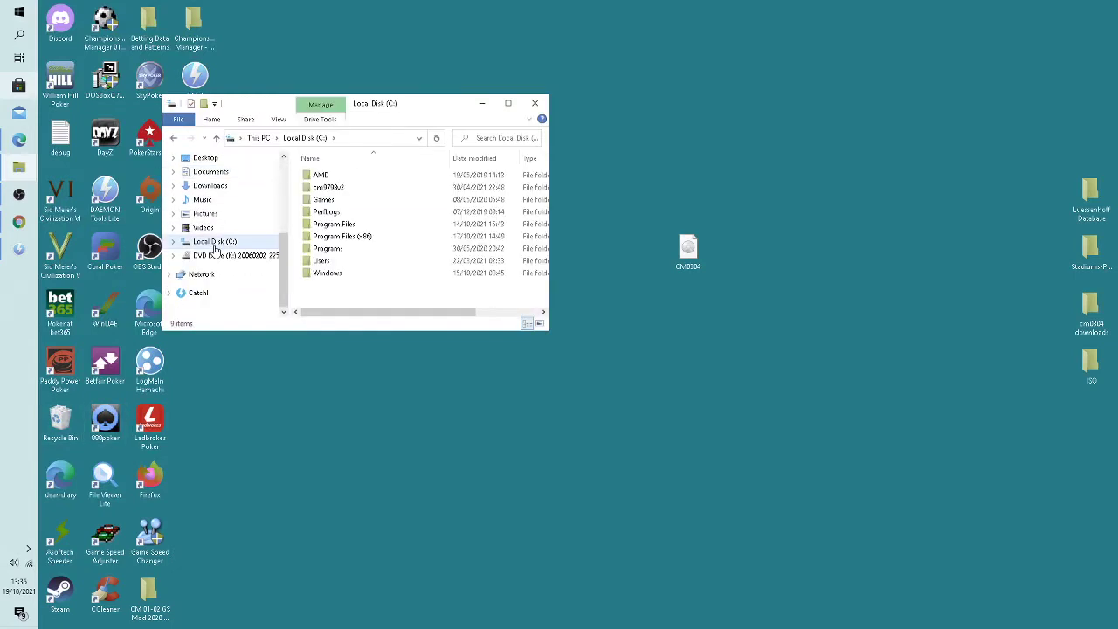
click(390, 240)
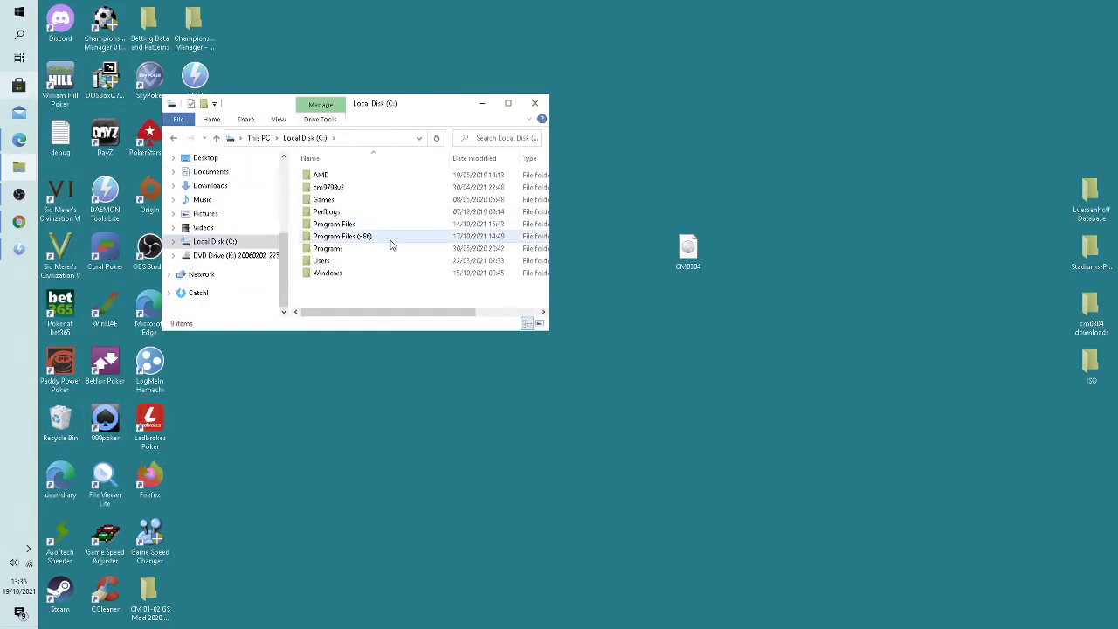
double_click(391, 238)
scroll(384, 208, down, 1)
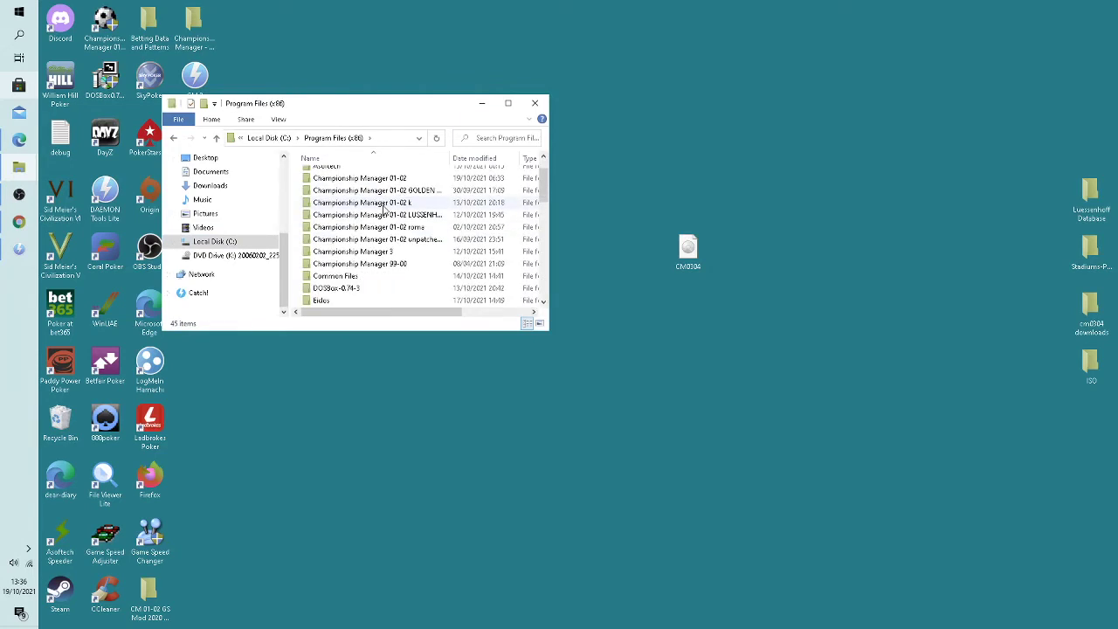
scroll(384, 208, down, 1)
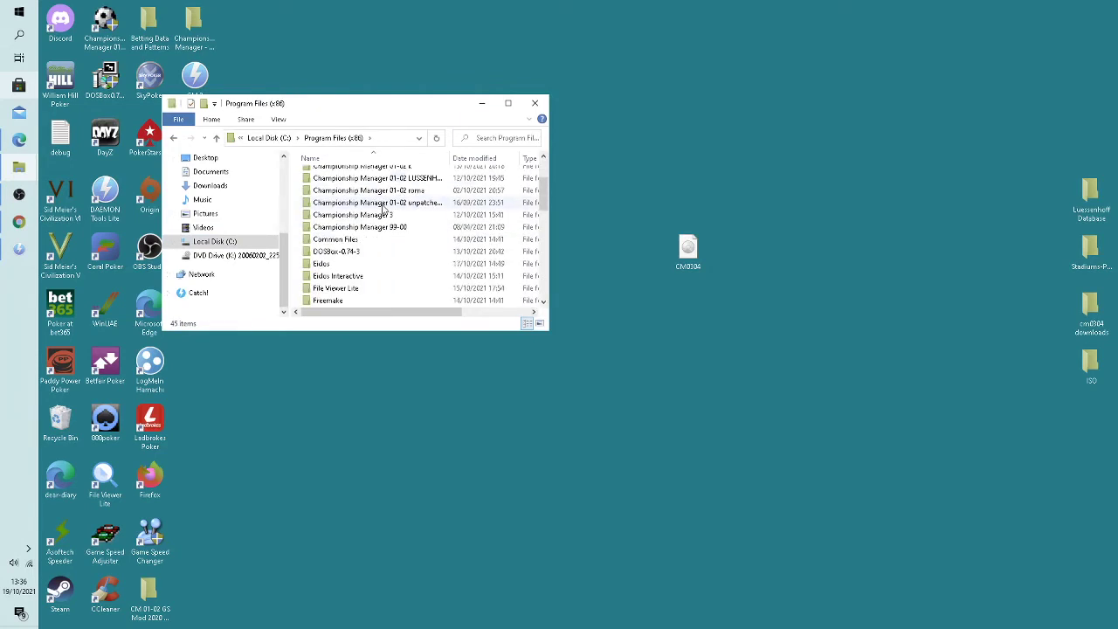
scroll(384, 208, down, 2)
scroll(357, 235, up, 1)
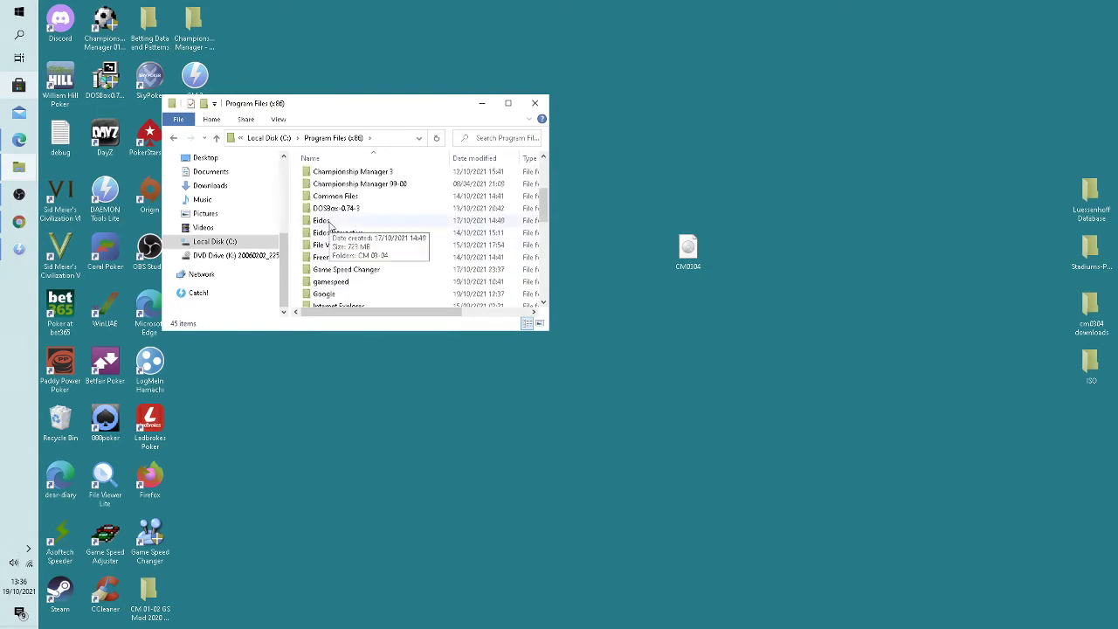
Open Eidos > CM 03-04 and select the cm0304 executable.
click(351, 234)
double_click(350, 234)
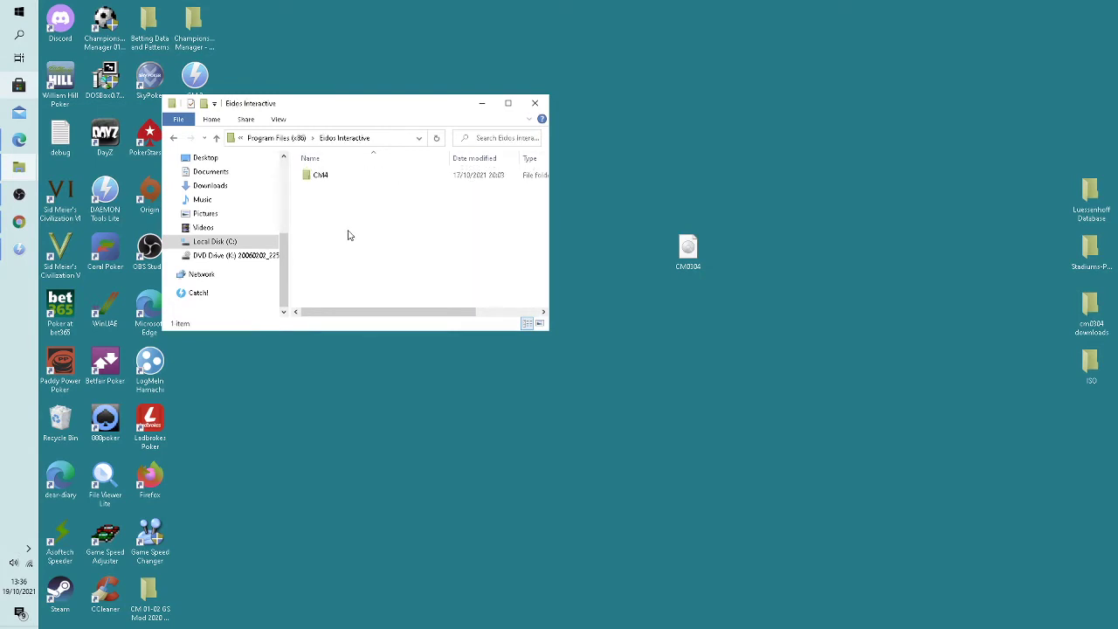
click(173, 138)
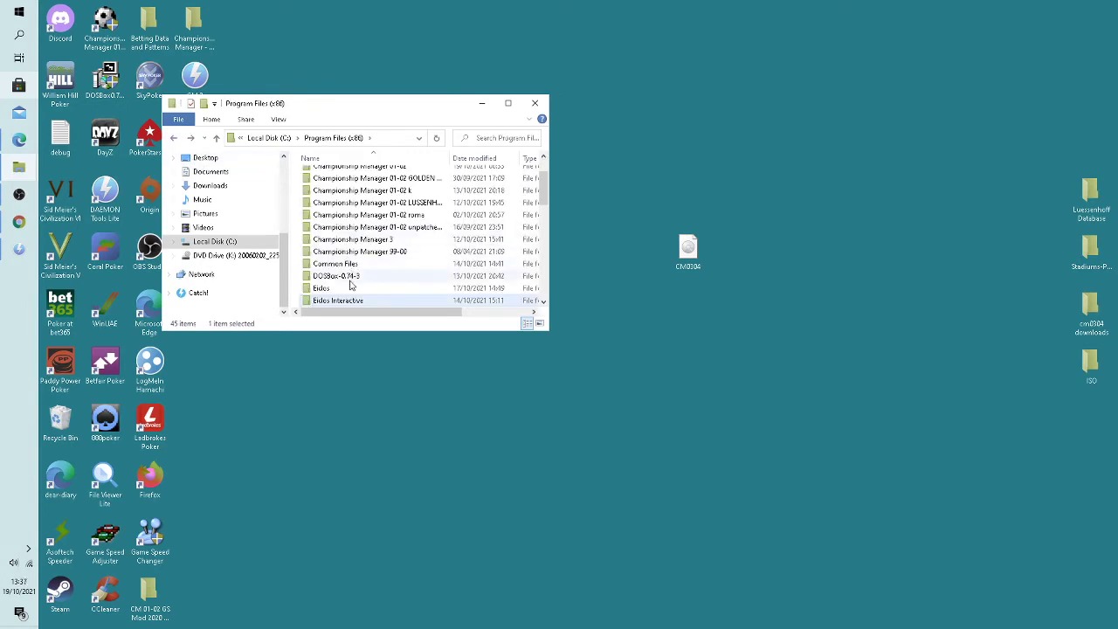
double_click(321, 288)
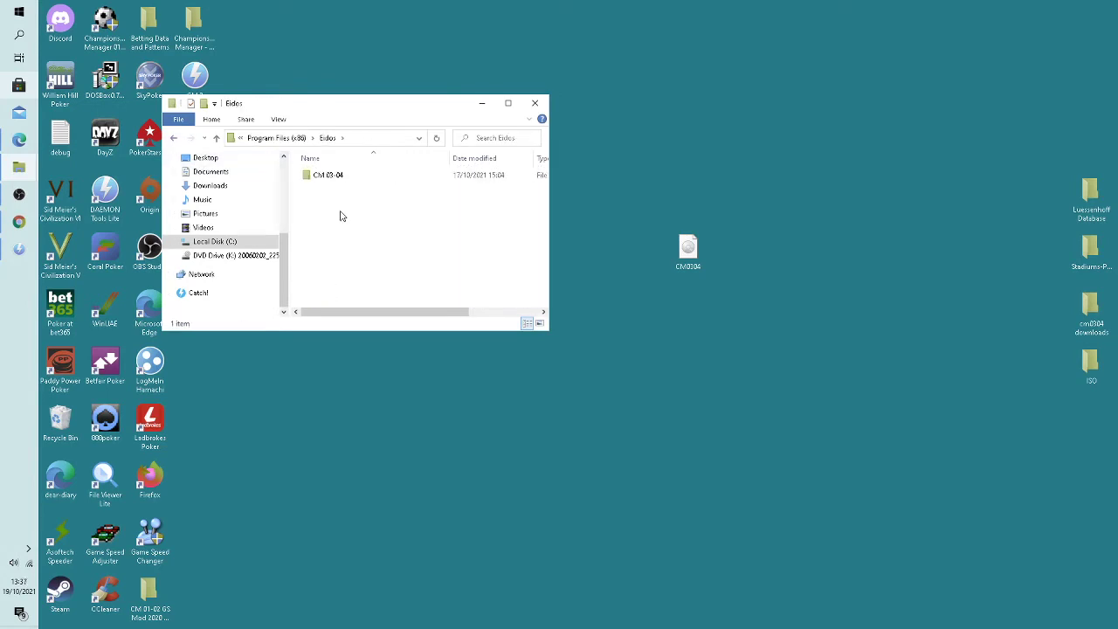
double_click(330, 175)
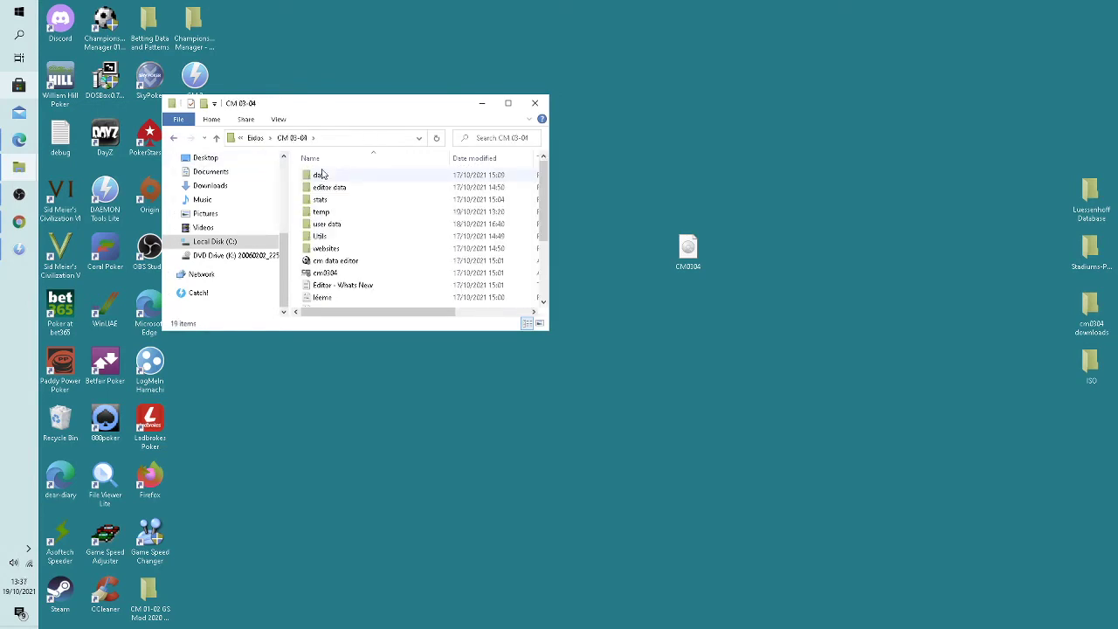
scroll(402, 216, down, 3)
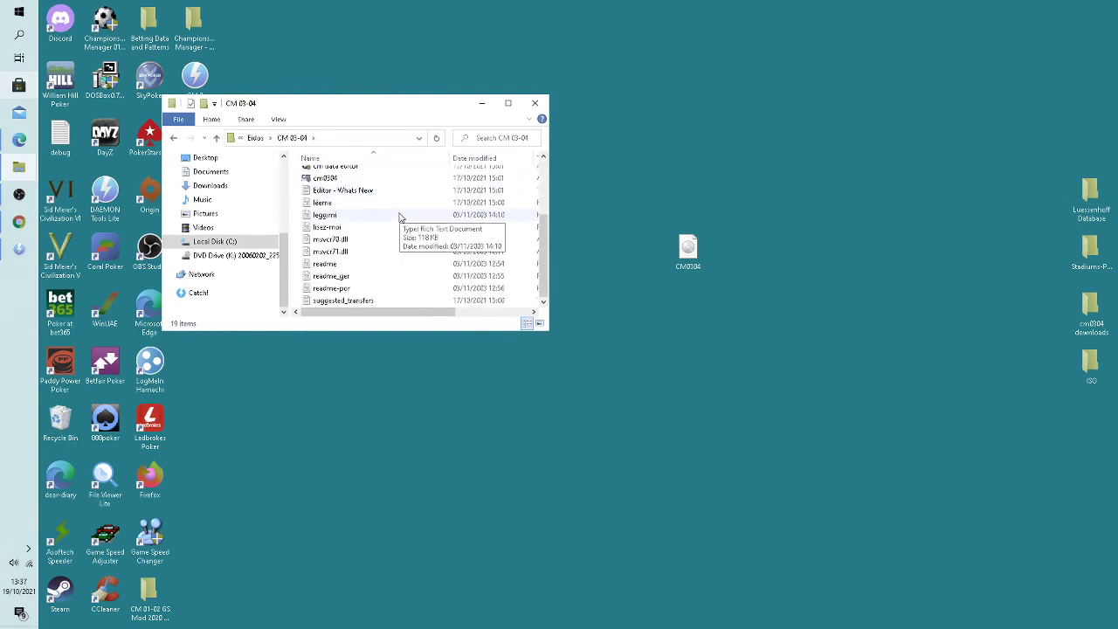
scroll(400, 218, up, 2)
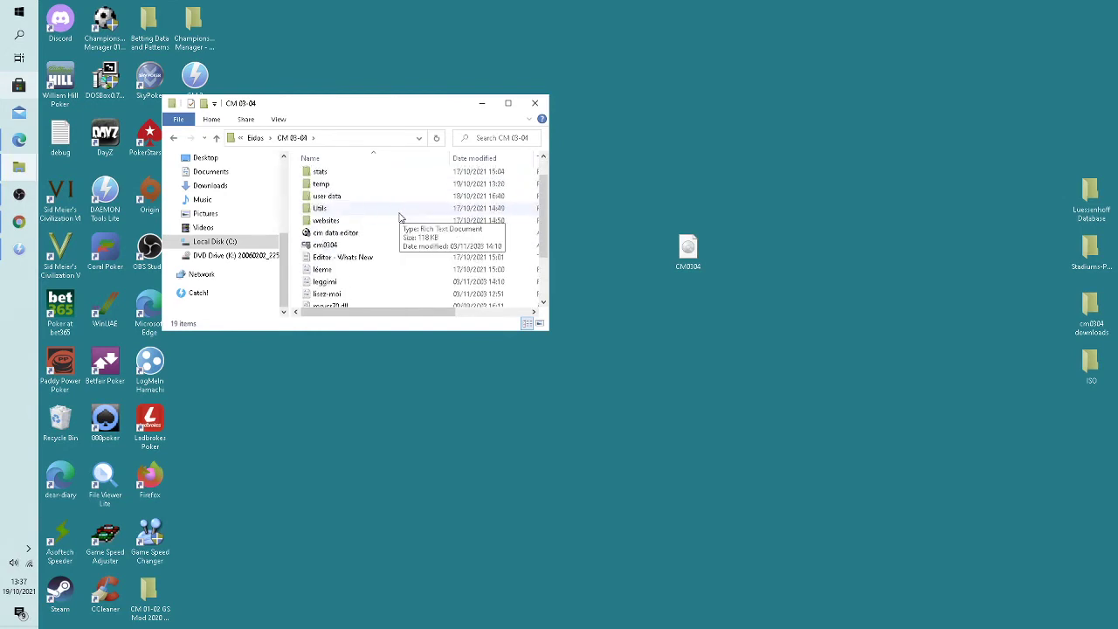
click(325, 247)
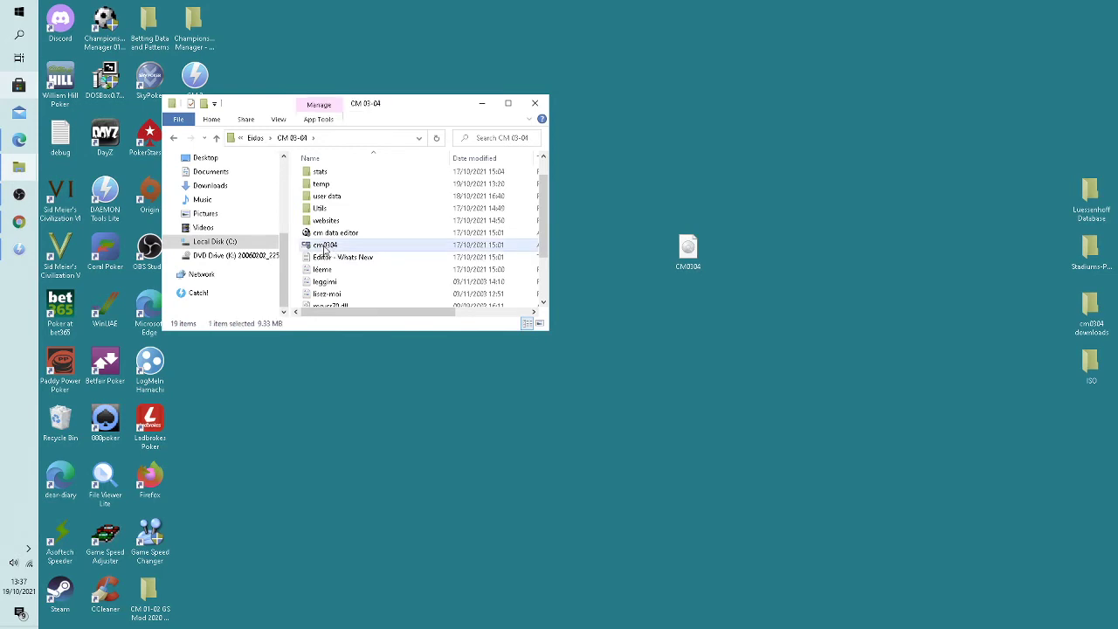
Set cm0304 to Windows XP (Service Pack 3) compatibility, run as administrator, and apply.
right_click(323, 248)
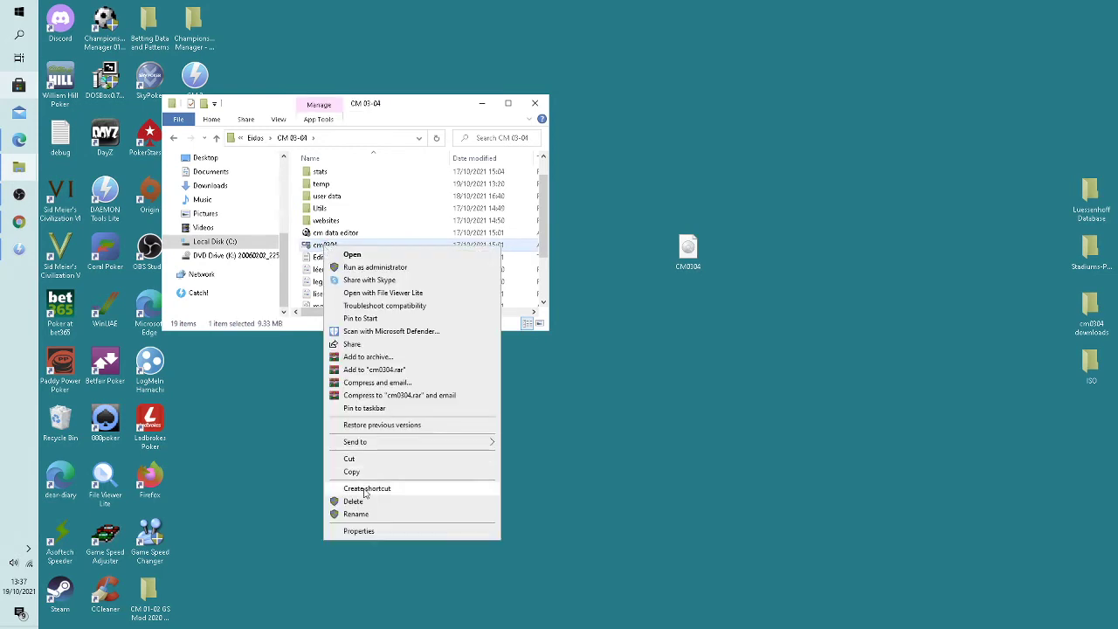
click(358, 531)
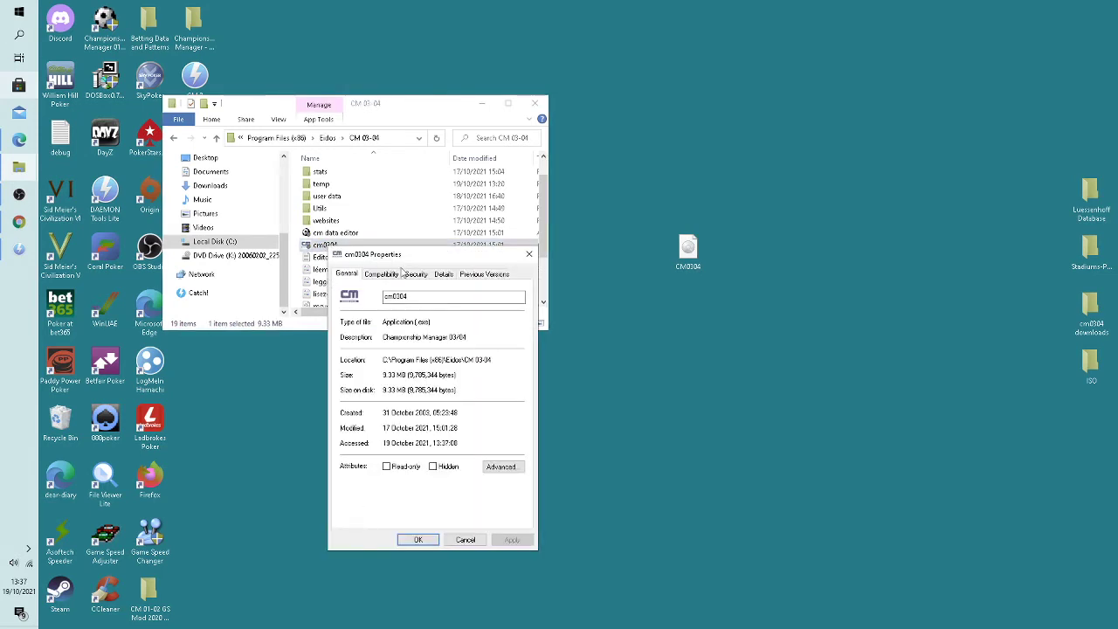
click(382, 274)
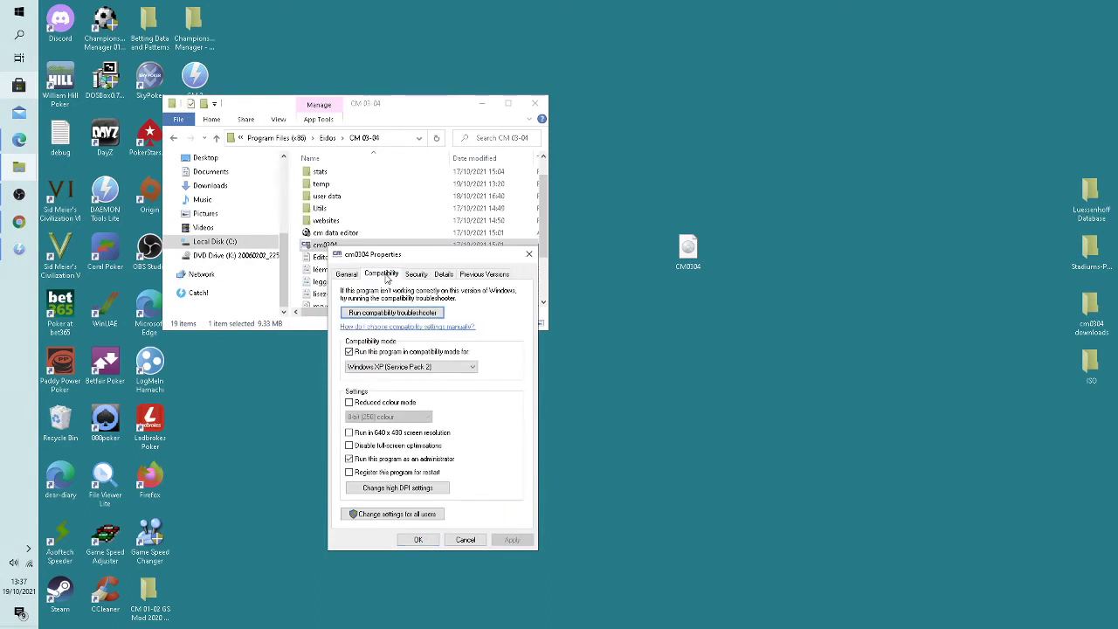
click(450, 369)
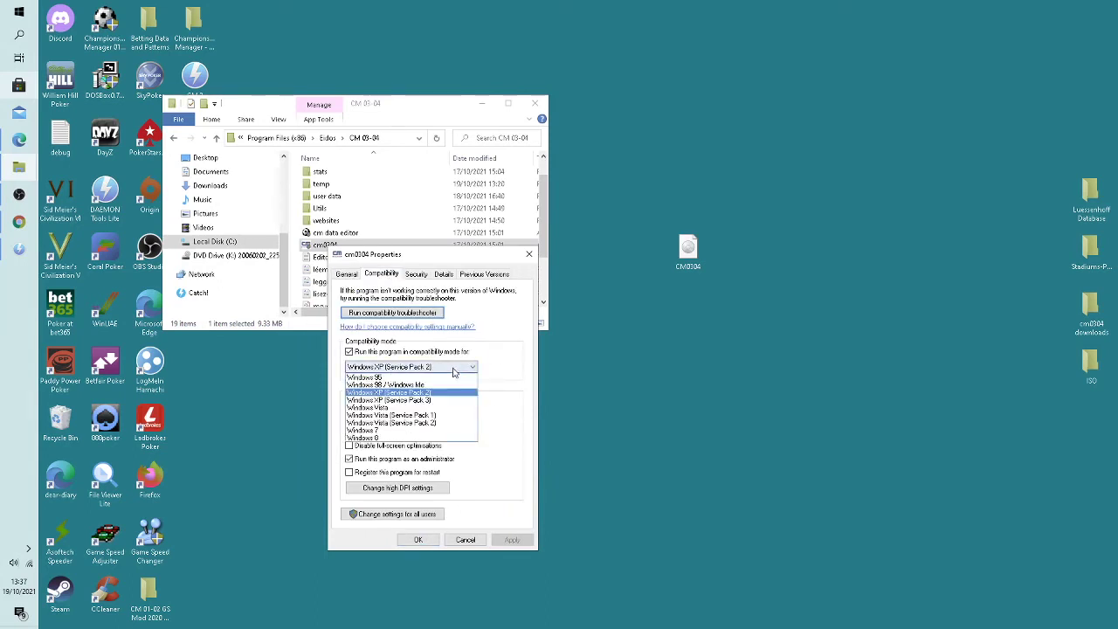
click(447, 400)
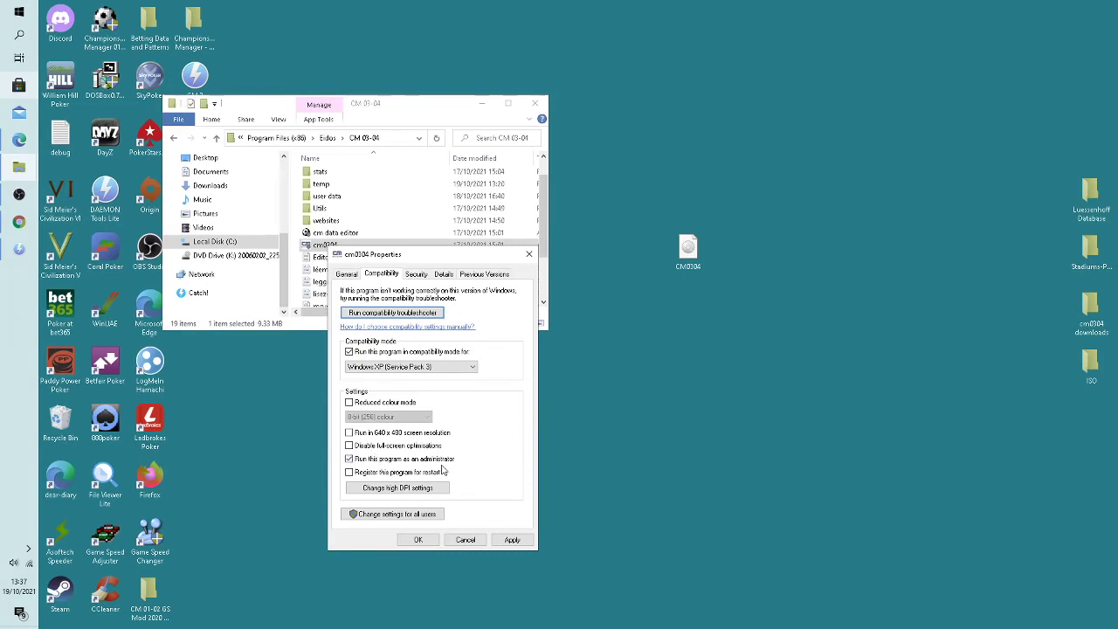
click(514, 541)
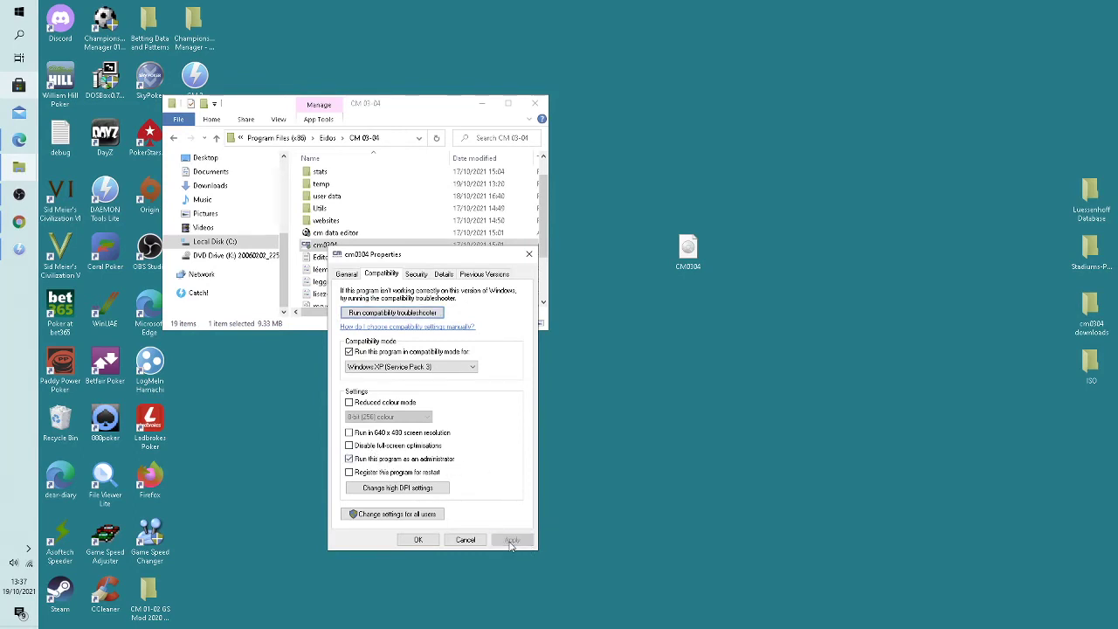
Close the cm0304 Properties dialog and minimize Explorer to reveal the game's Start Menu.
click(463, 541)
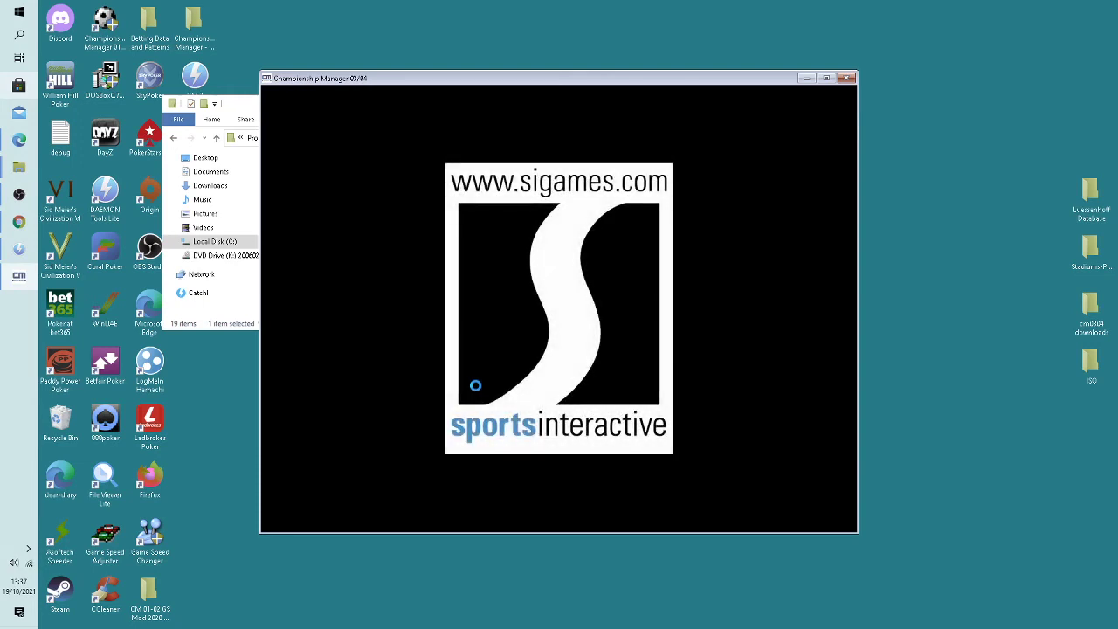
click(242, 112)
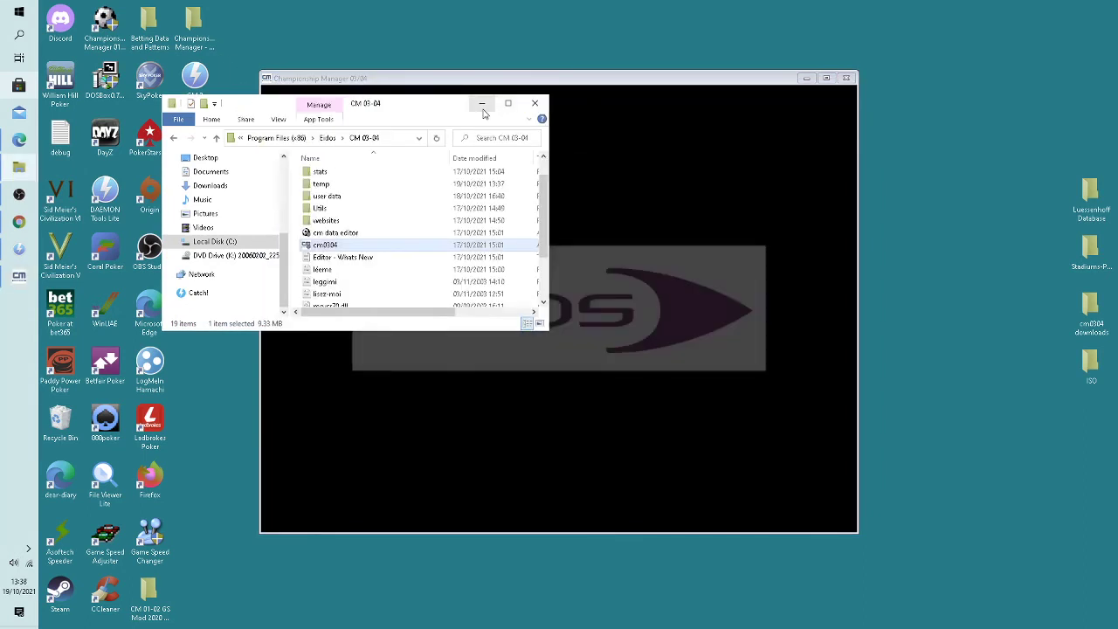
click(482, 104)
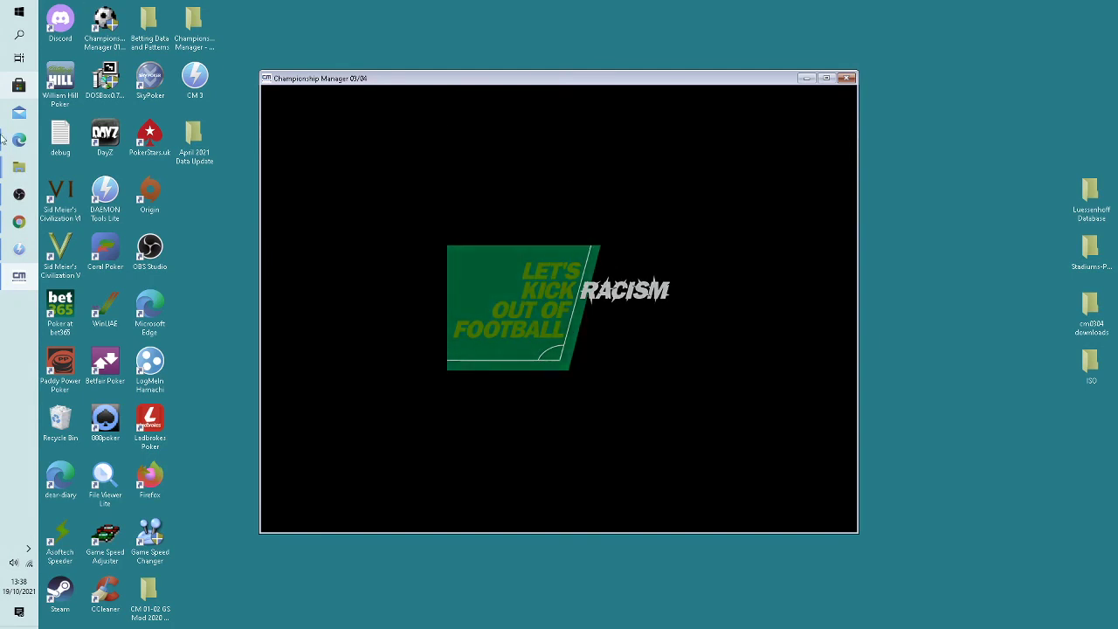
Minimize the game, then launch DAEMON Tools Lite and minimize it.
click(804, 78)
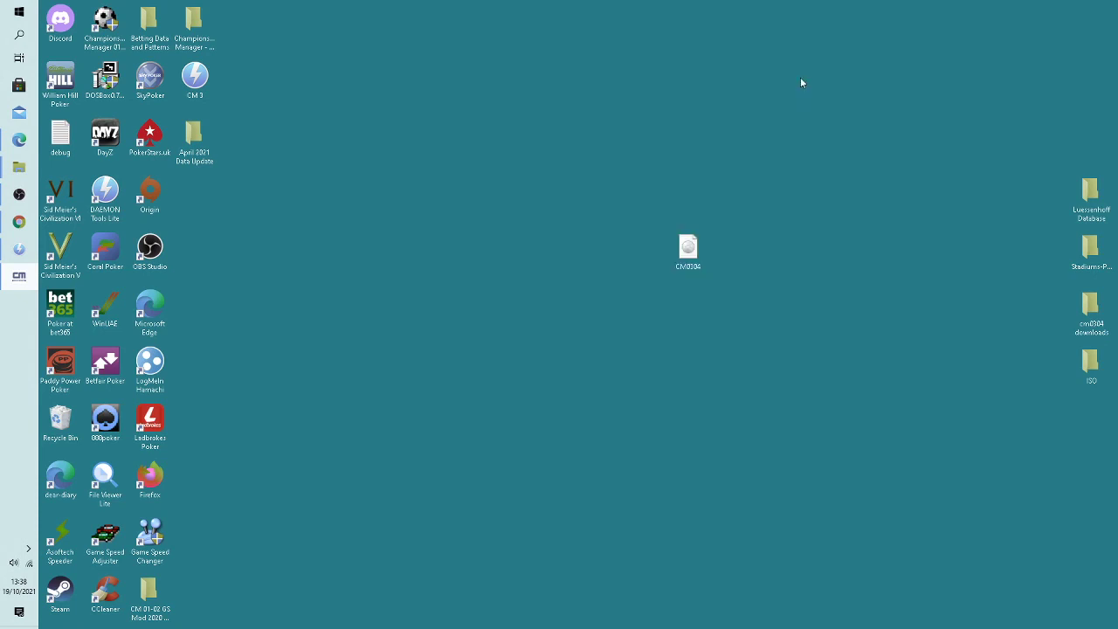
double_click(103, 200)
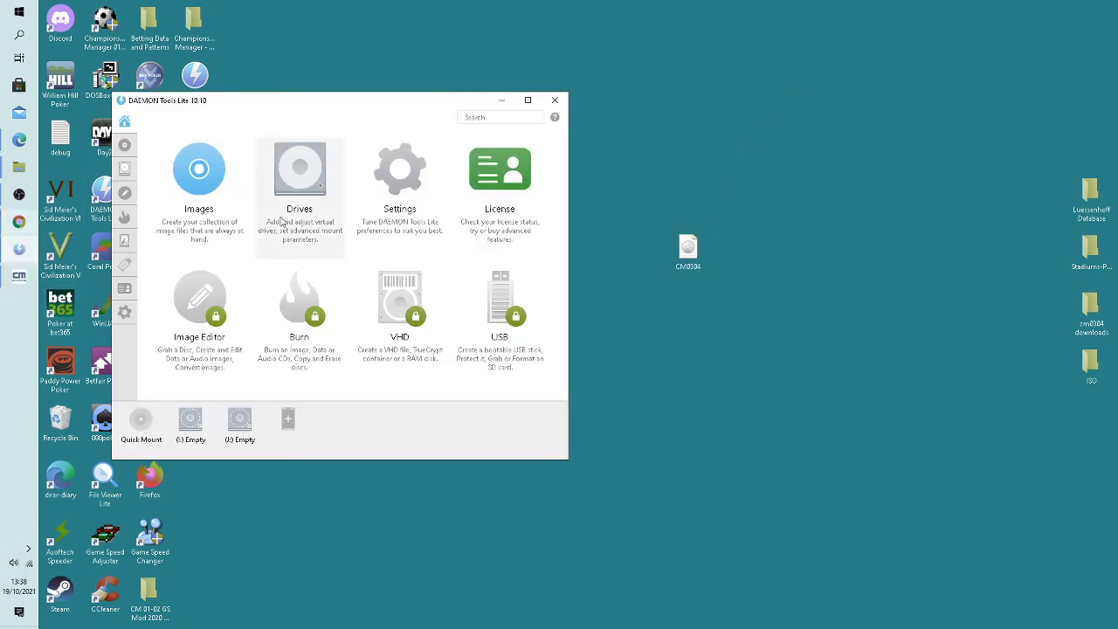
click(504, 101)
Browse the Start menu app list twice, closing it each time.
click(19, 11)
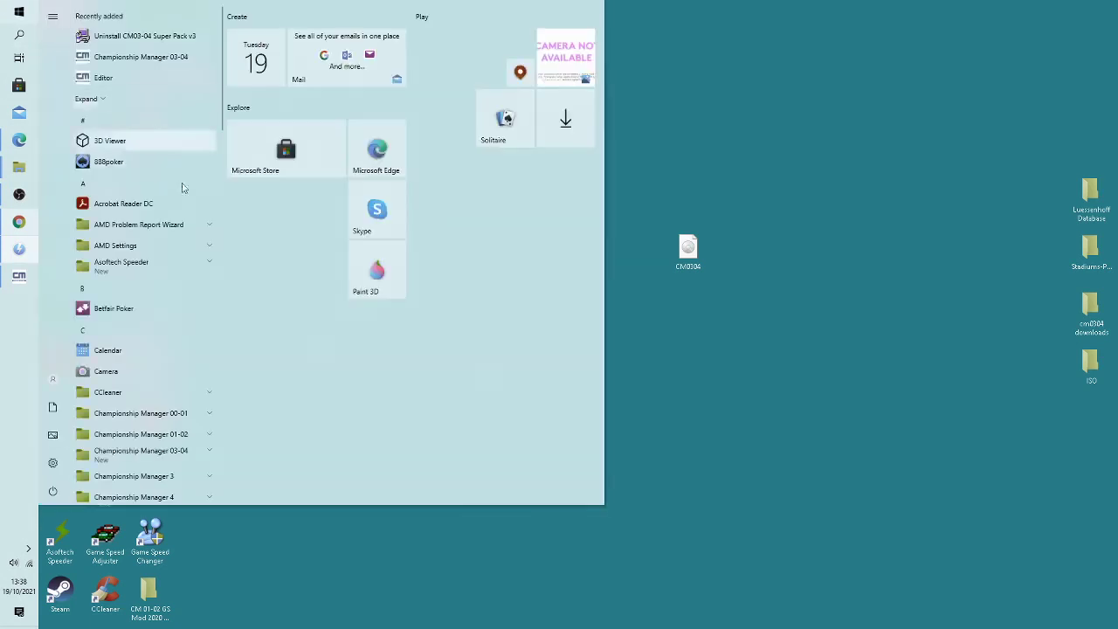
scroll(185, 330, down, 5)
scroll(184, 329, down, 3)
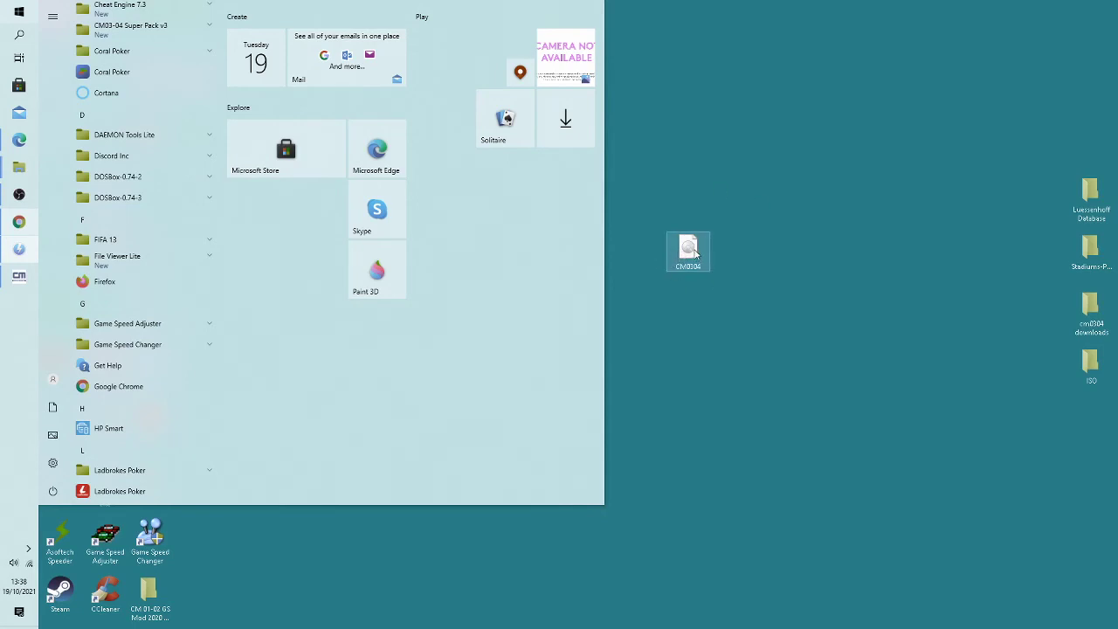
scroll(190, 364, up, 10)
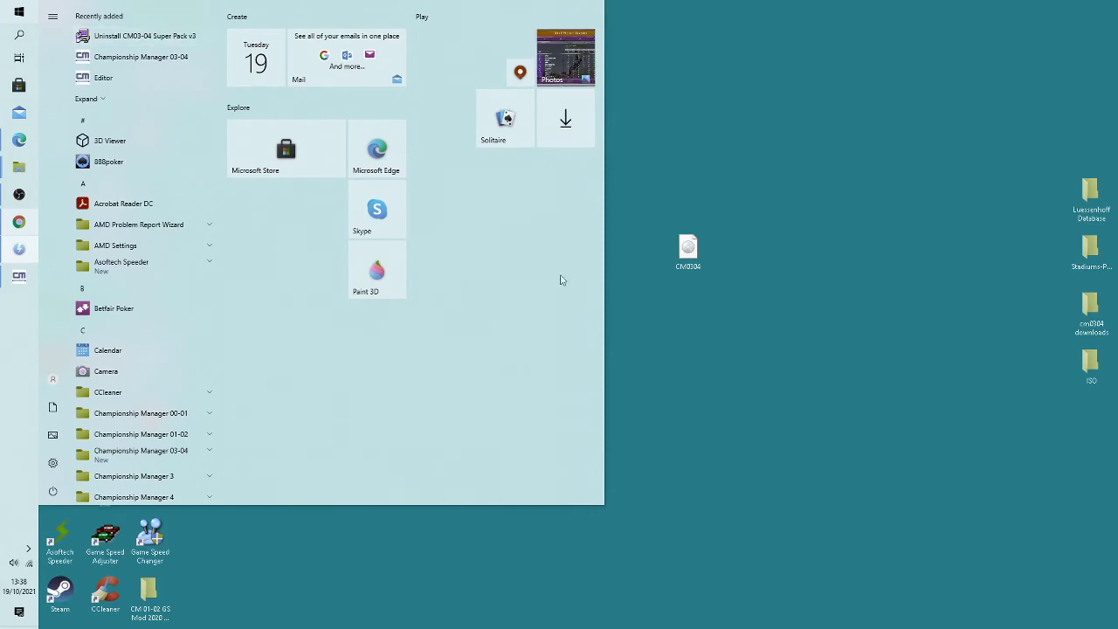
click(646, 379)
click(19, 11)
scroll(155, 286, down, 5)
key(Escape)
Restore DAEMON Tools Lite, drag the CM0304 image over it and back, then minimize it.
click(19, 249)
drag(687, 249, 243, 393)
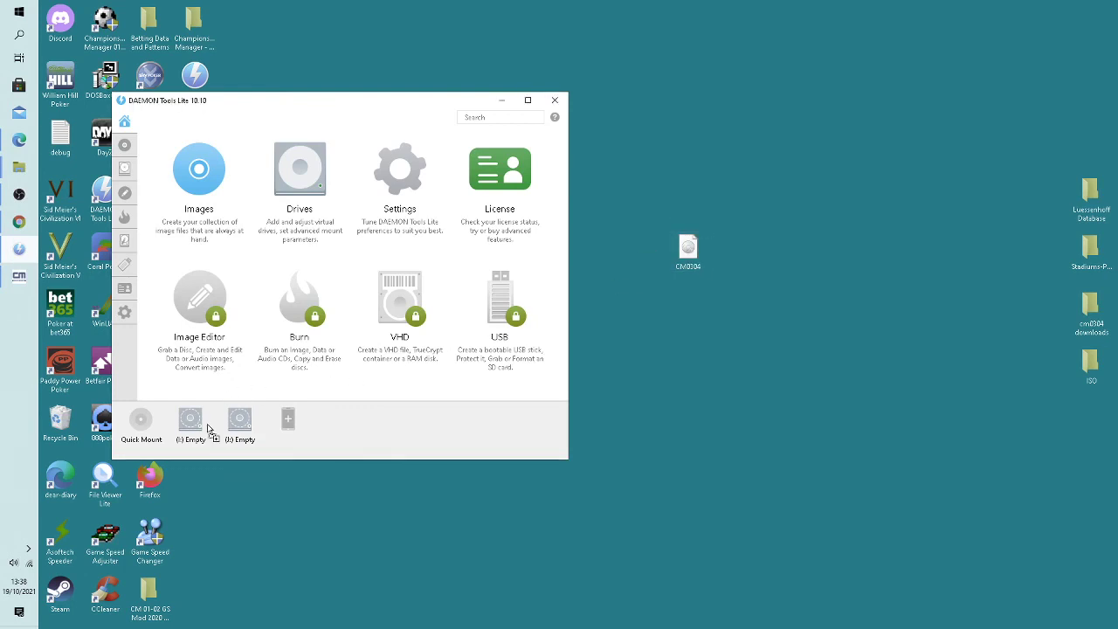
drag(210, 430, 706, 251)
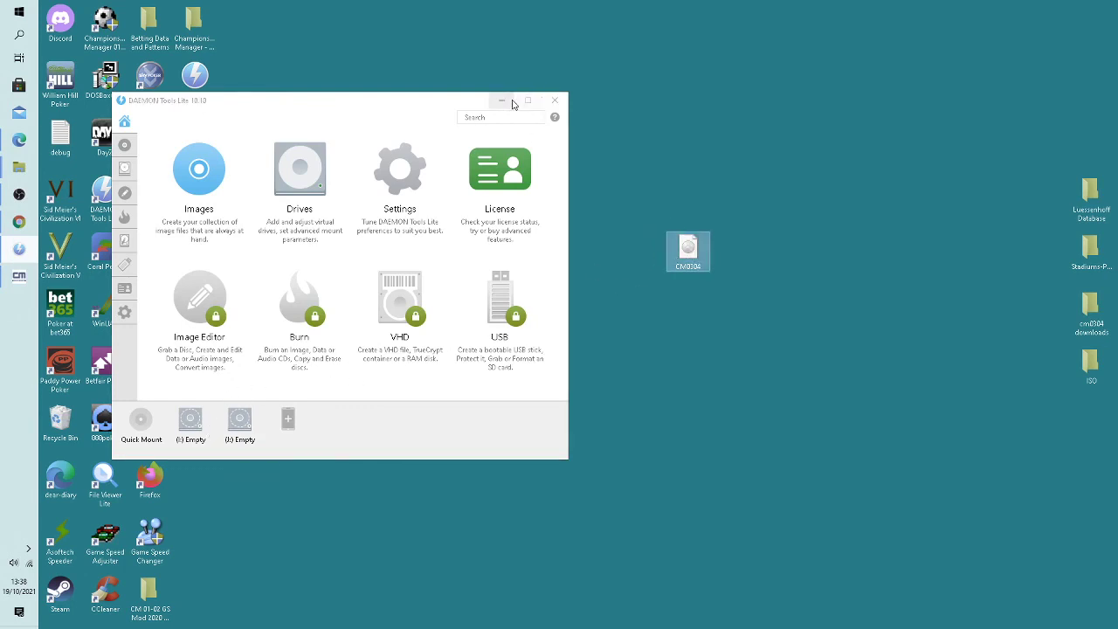
click(501, 99)
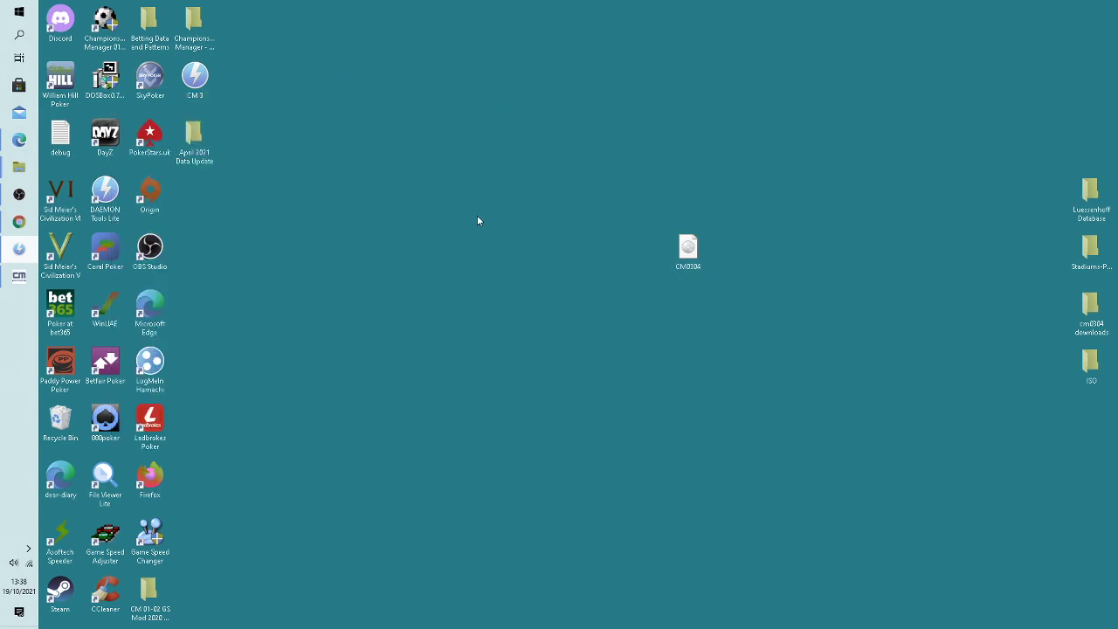
Scroll through the Start menu app list, then close it.
click(20, 12)
scroll(201, 302, down, 10)
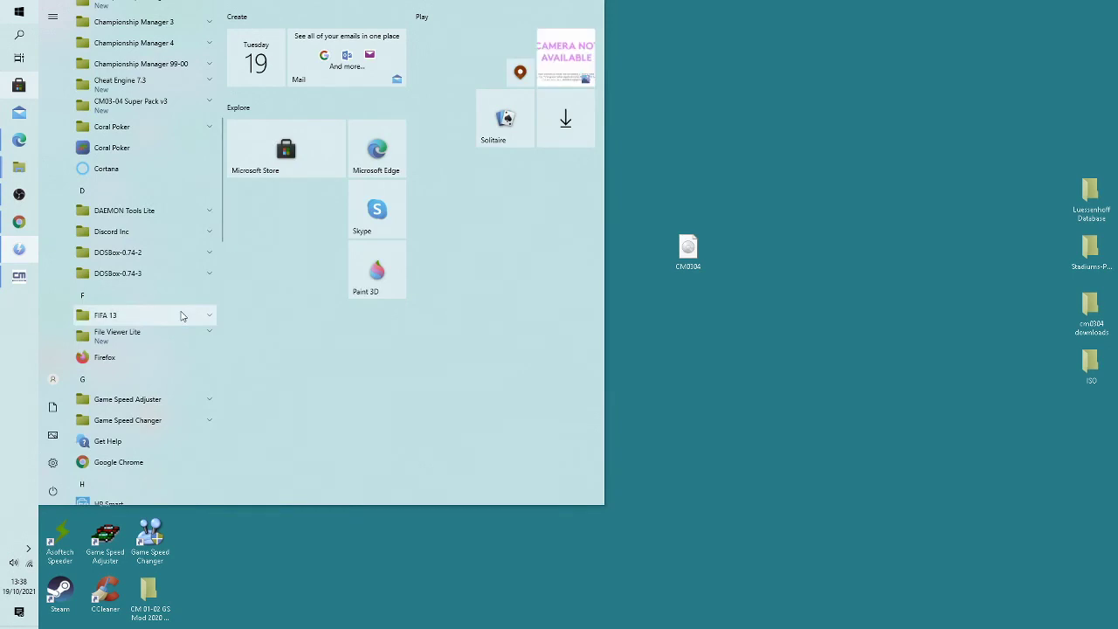
scroll(182, 315, down, 5)
click(704, 337)
Restore Championship Manager 03/04 and quit via Game Options > Quit Game, confirming Yes.
click(9, 279)
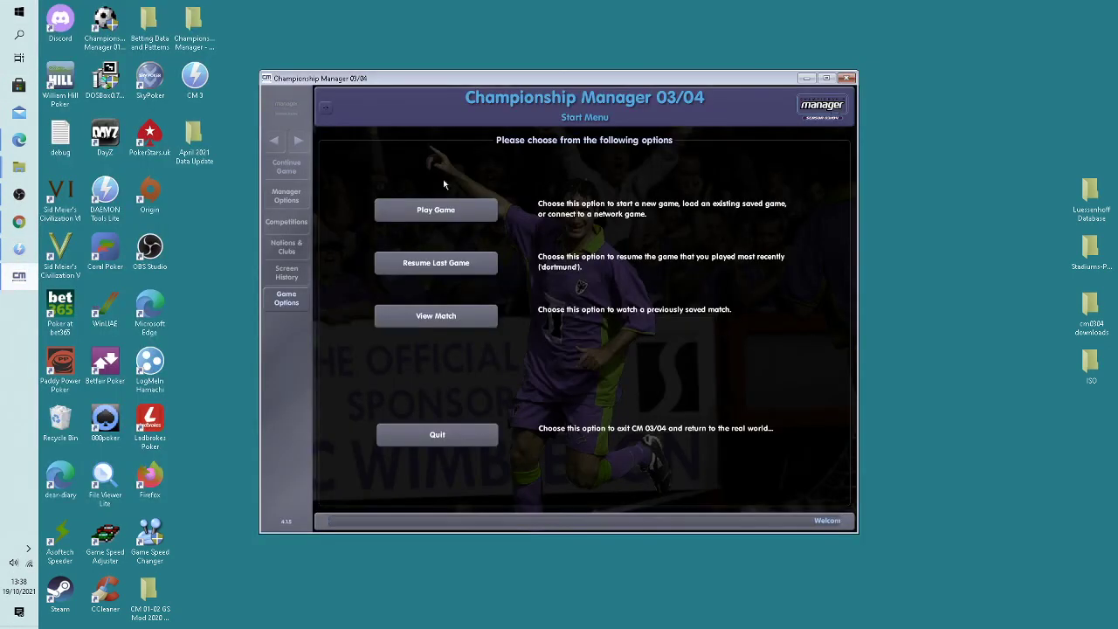
click(286, 299)
click(353, 462)
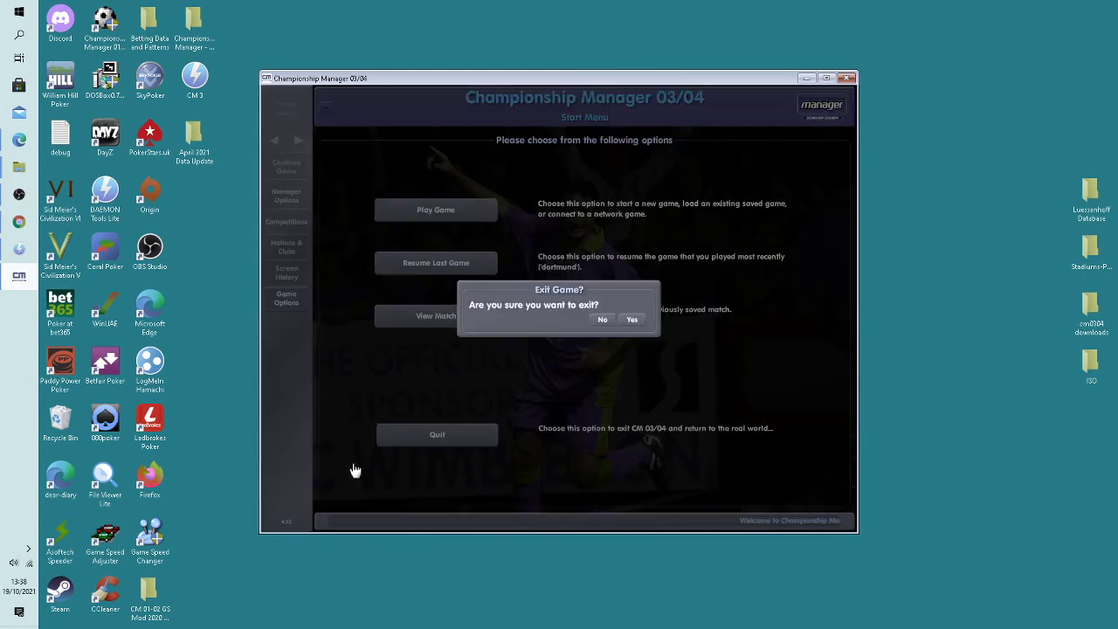
click(633, 320)
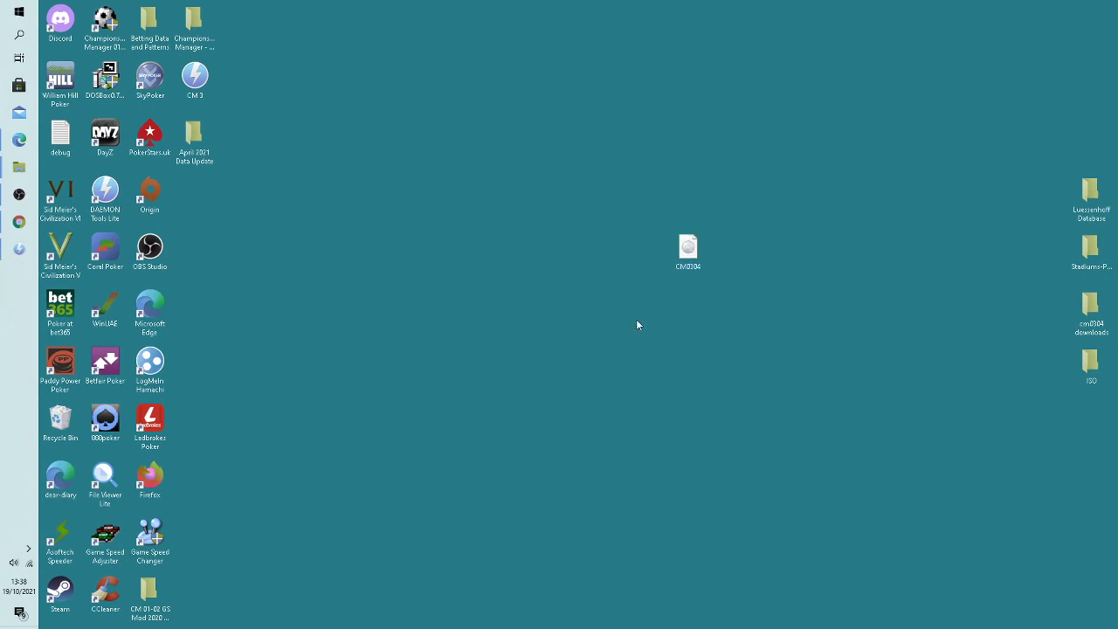